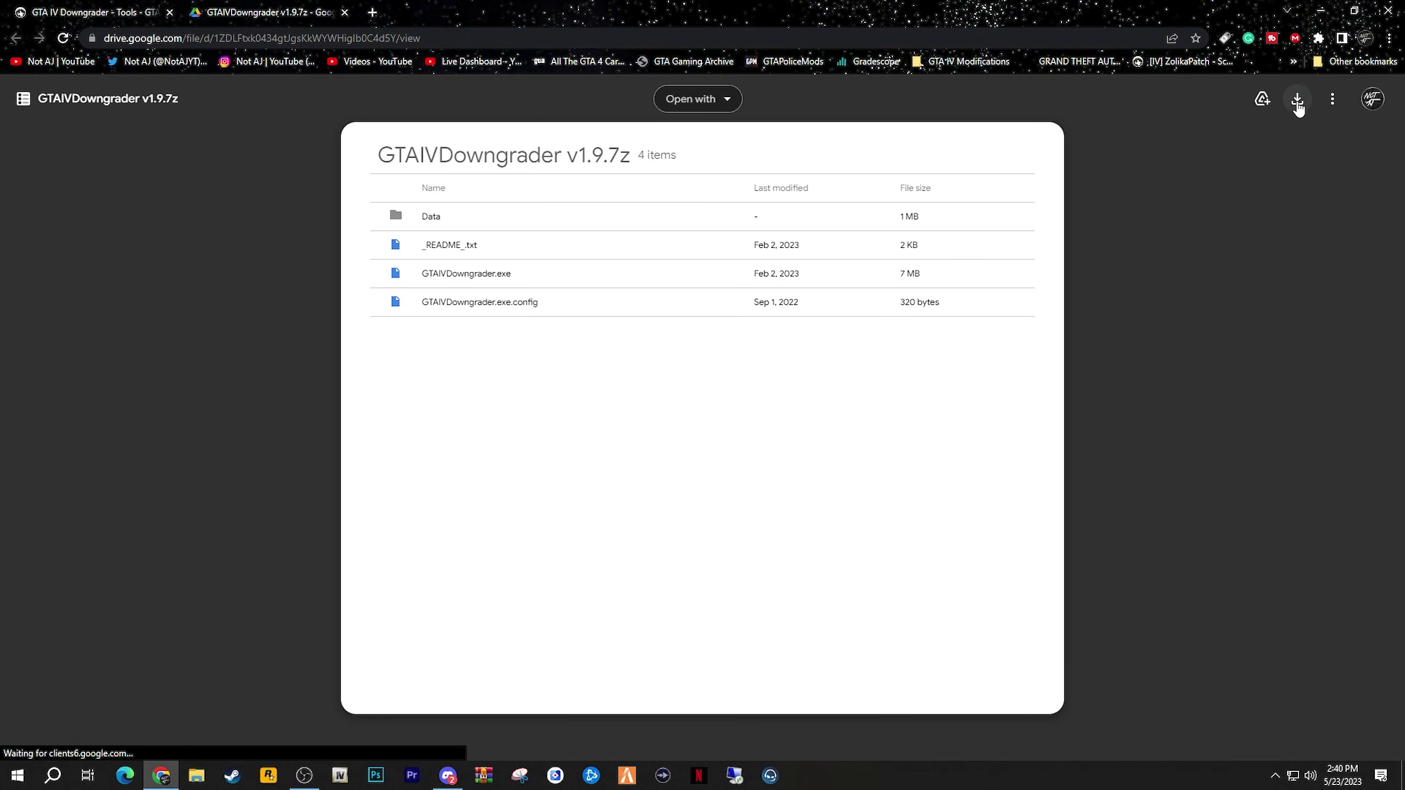
Download the GTAIVDowngrader v1.9.7z archive and extract it on the desktop into its own "GTAIVDowngrader v1.9" folder
click(1296, 102)
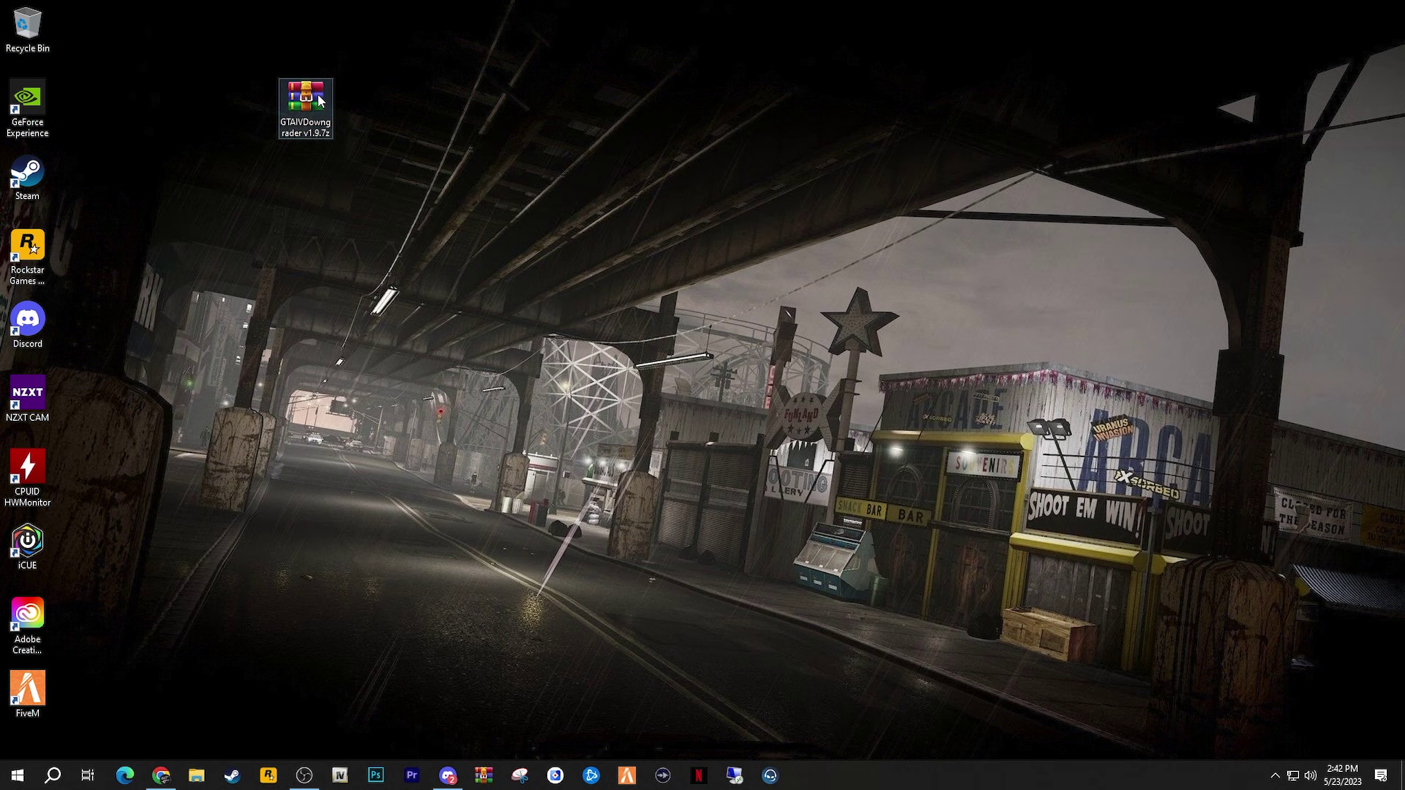
right_click(321, 101)
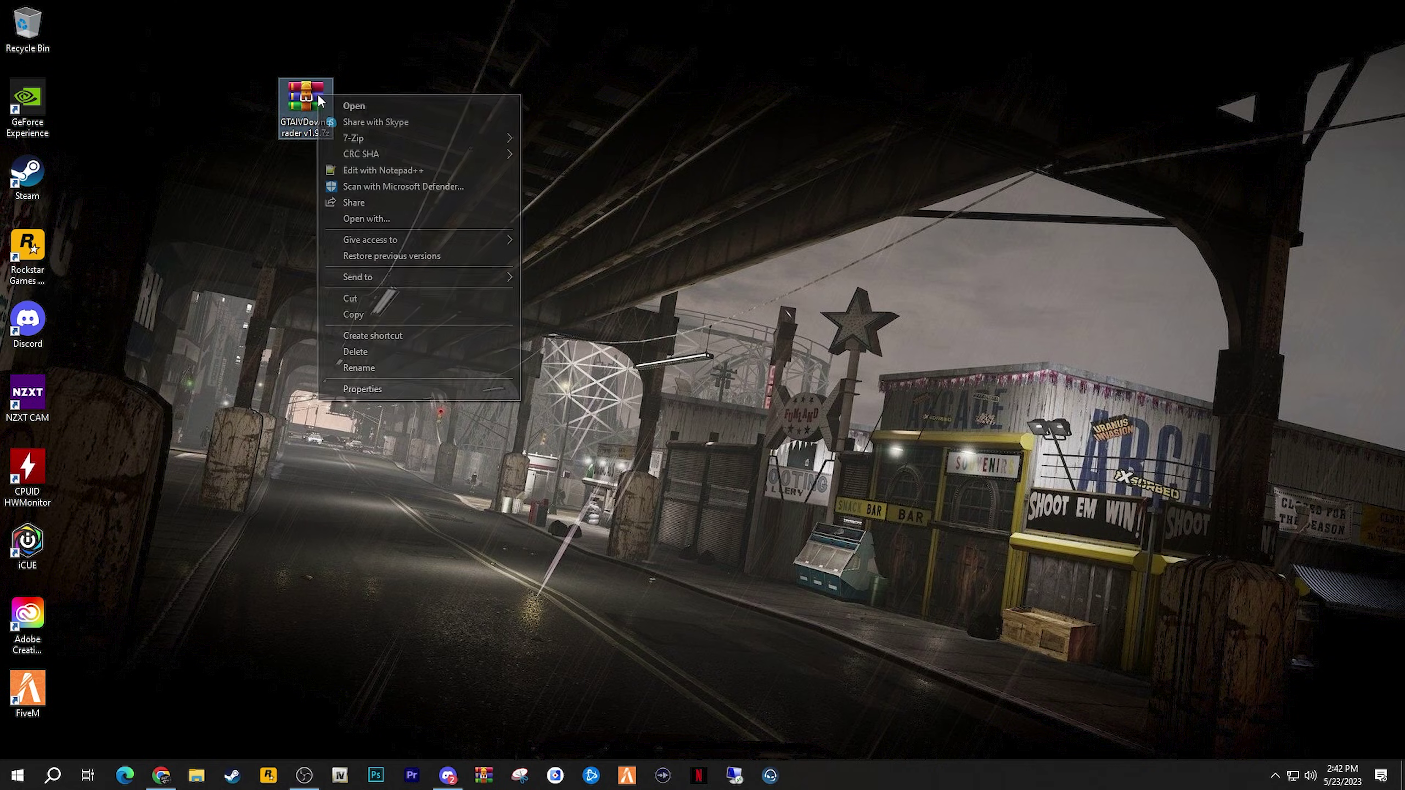
mouse_move(440, 139)
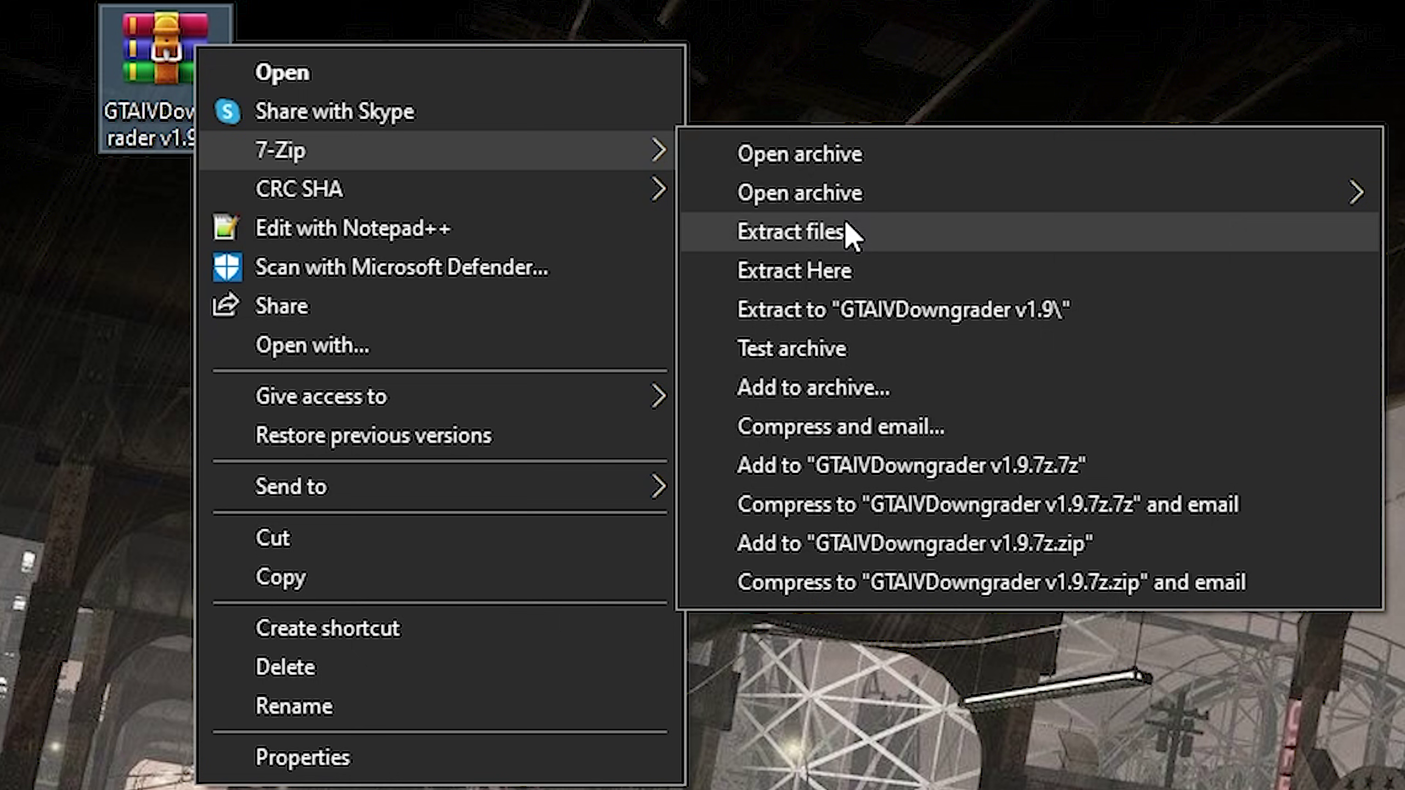
click(902, 310)
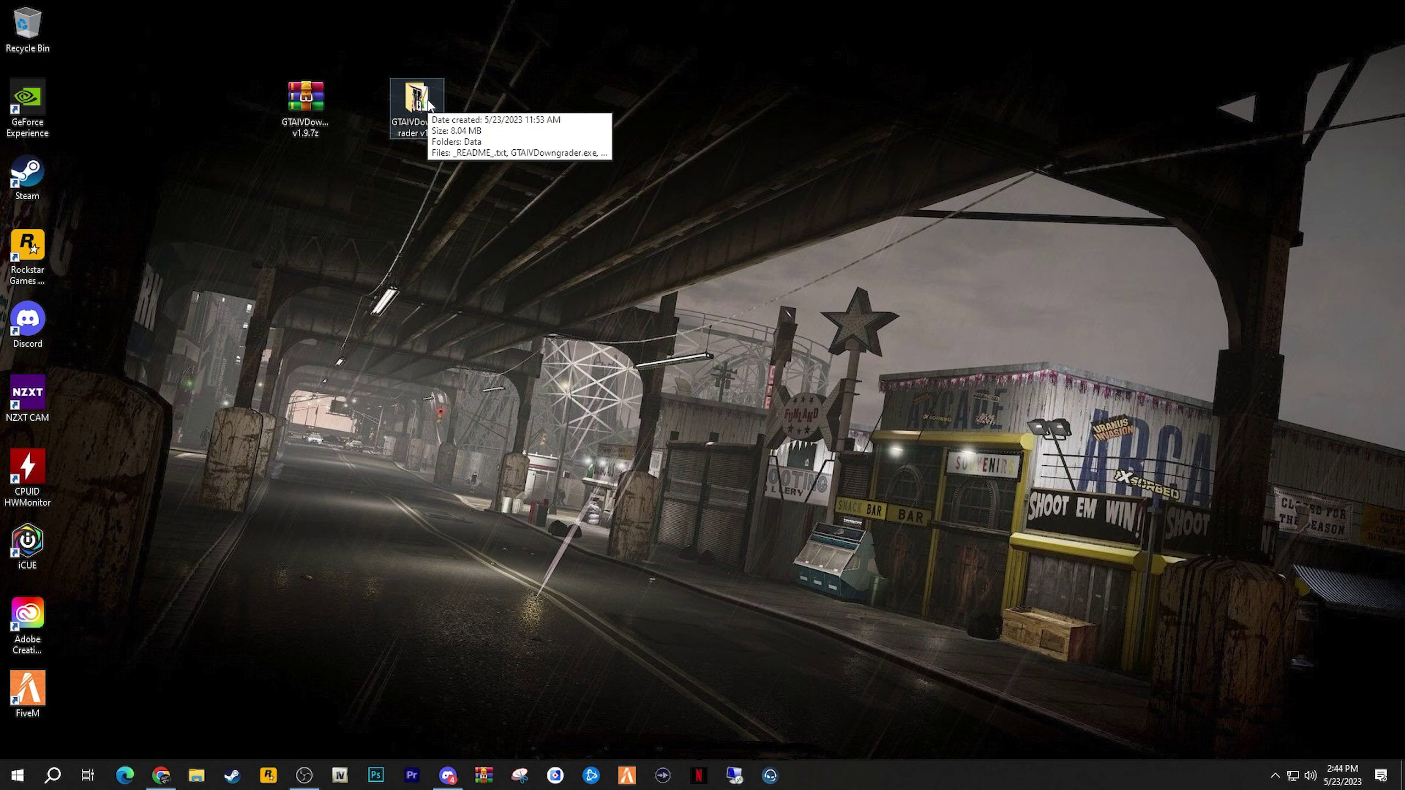
Open the extracted GTAIVDowngrader v1.9 folder and run GTAIVDowngrader.exe as administrator
double_click(417, 100)
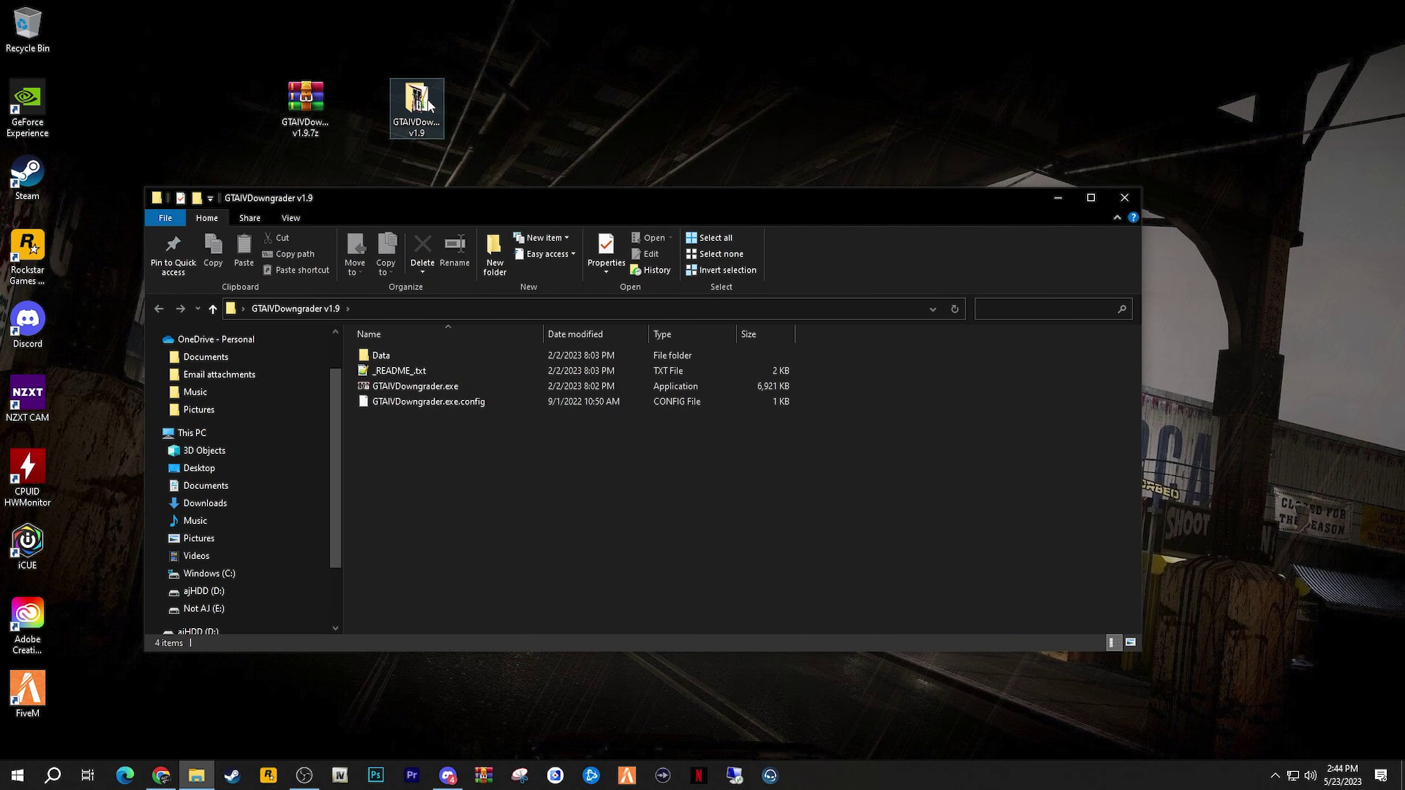
click(478, 386)
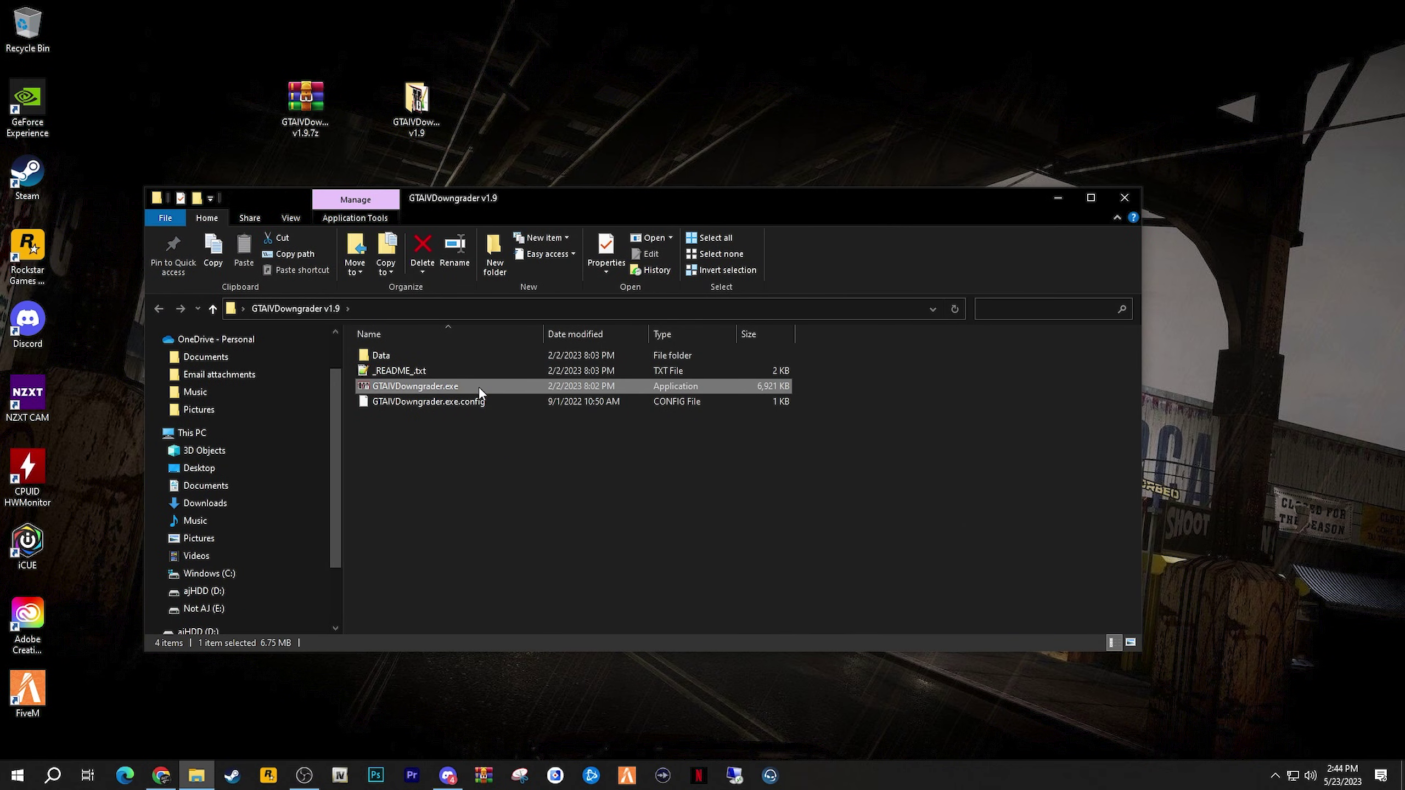
right_click(479, 387)
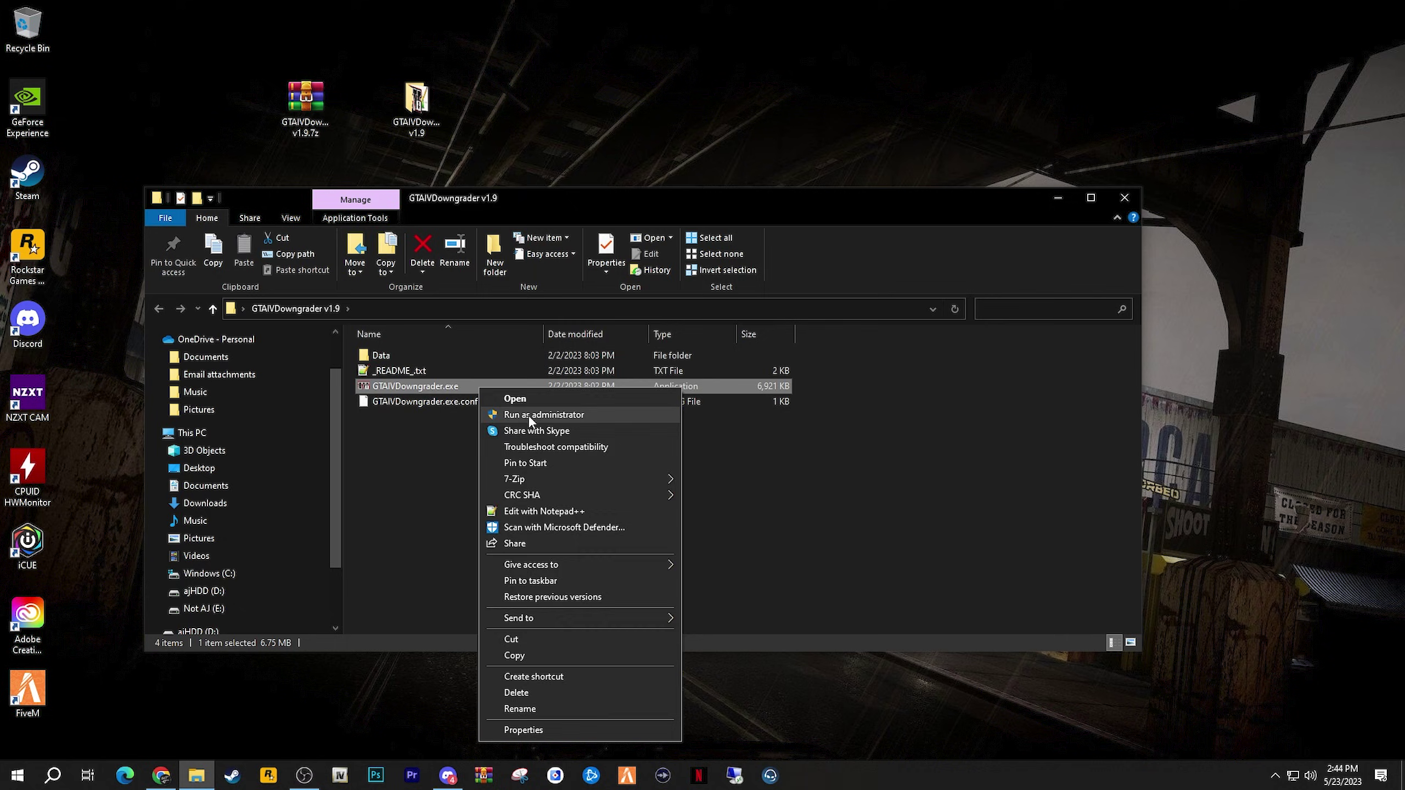
click(756, 299)
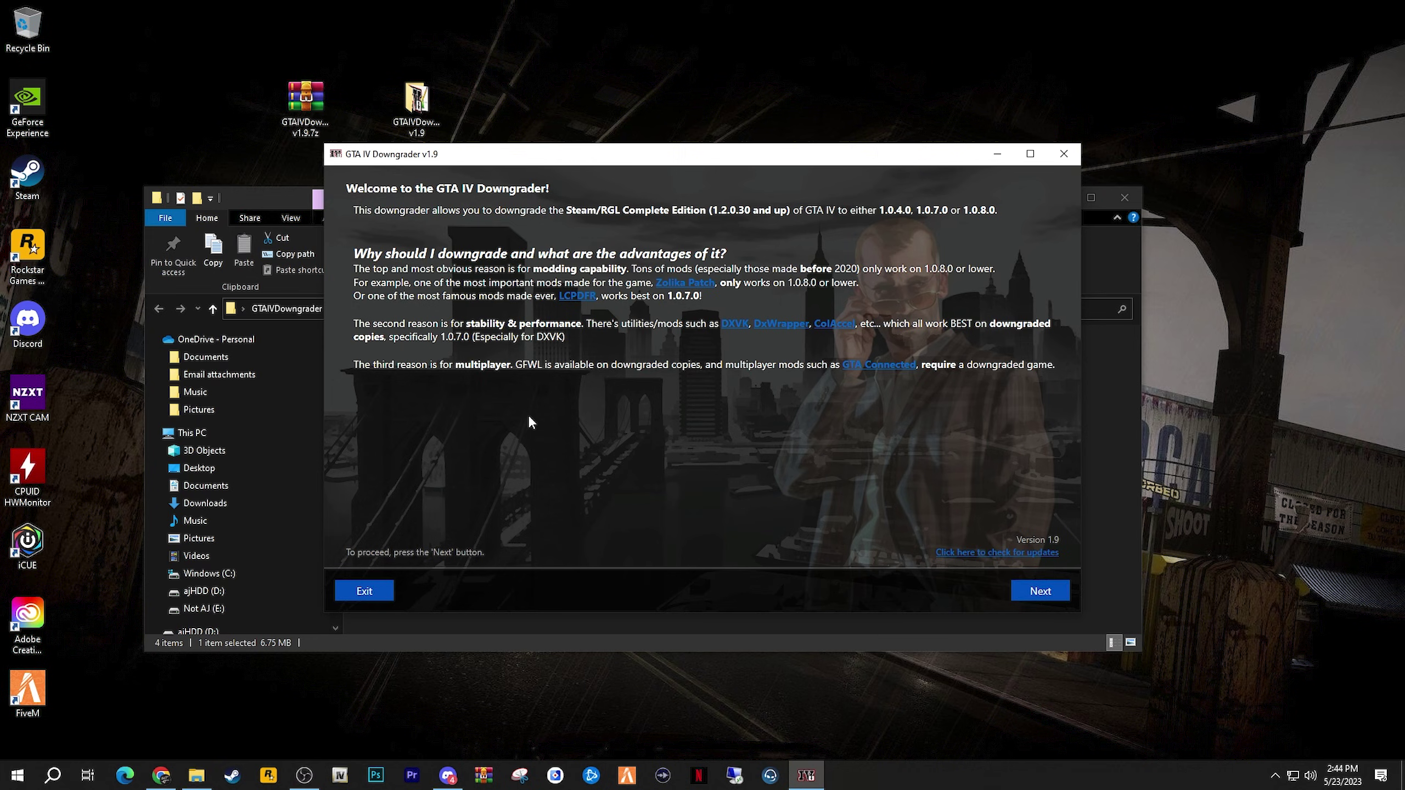
Set the downgrade directory to C:\Program Files\Rockstar Games\Grand Theft Auto IV and proceed to the directory analysis
click(1051, 590)
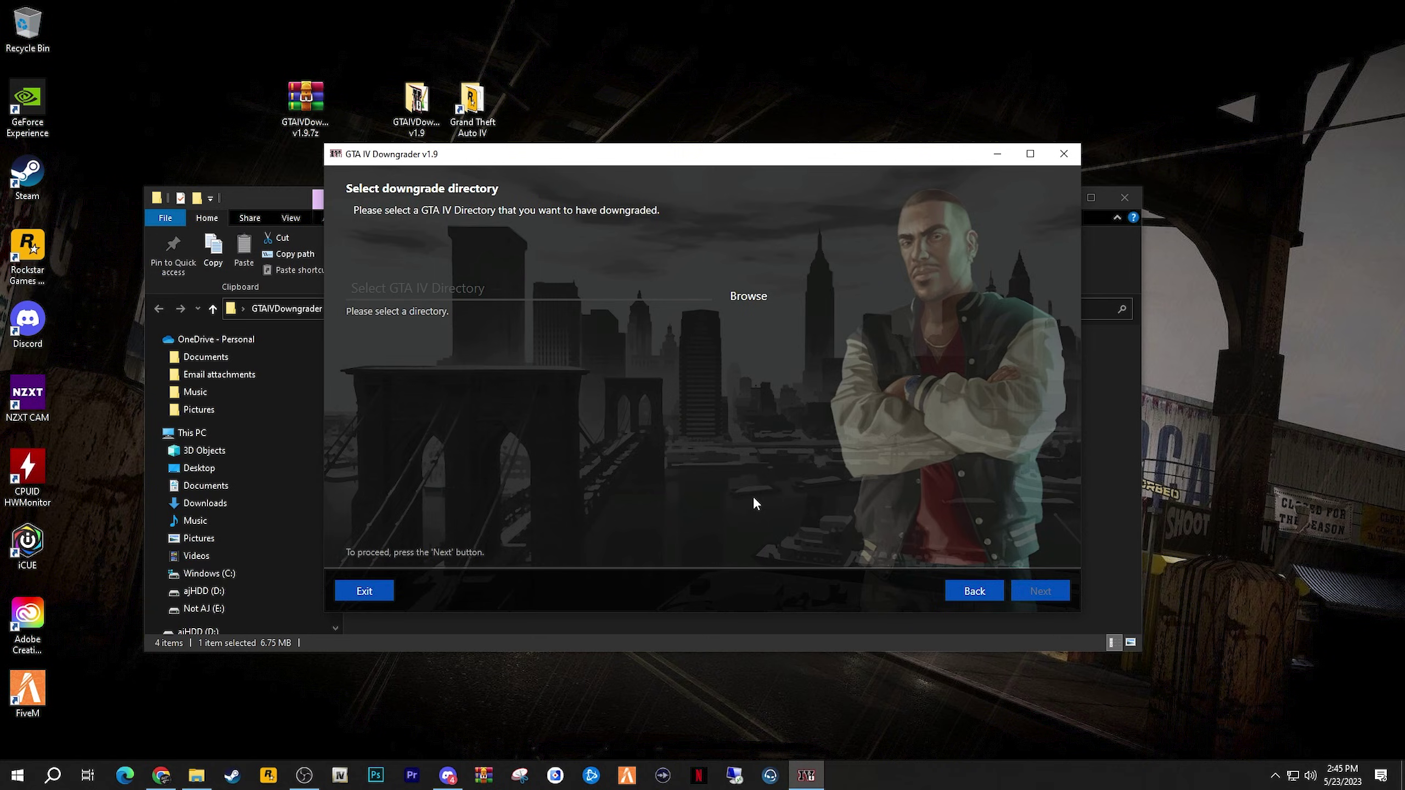
click(749, 297)
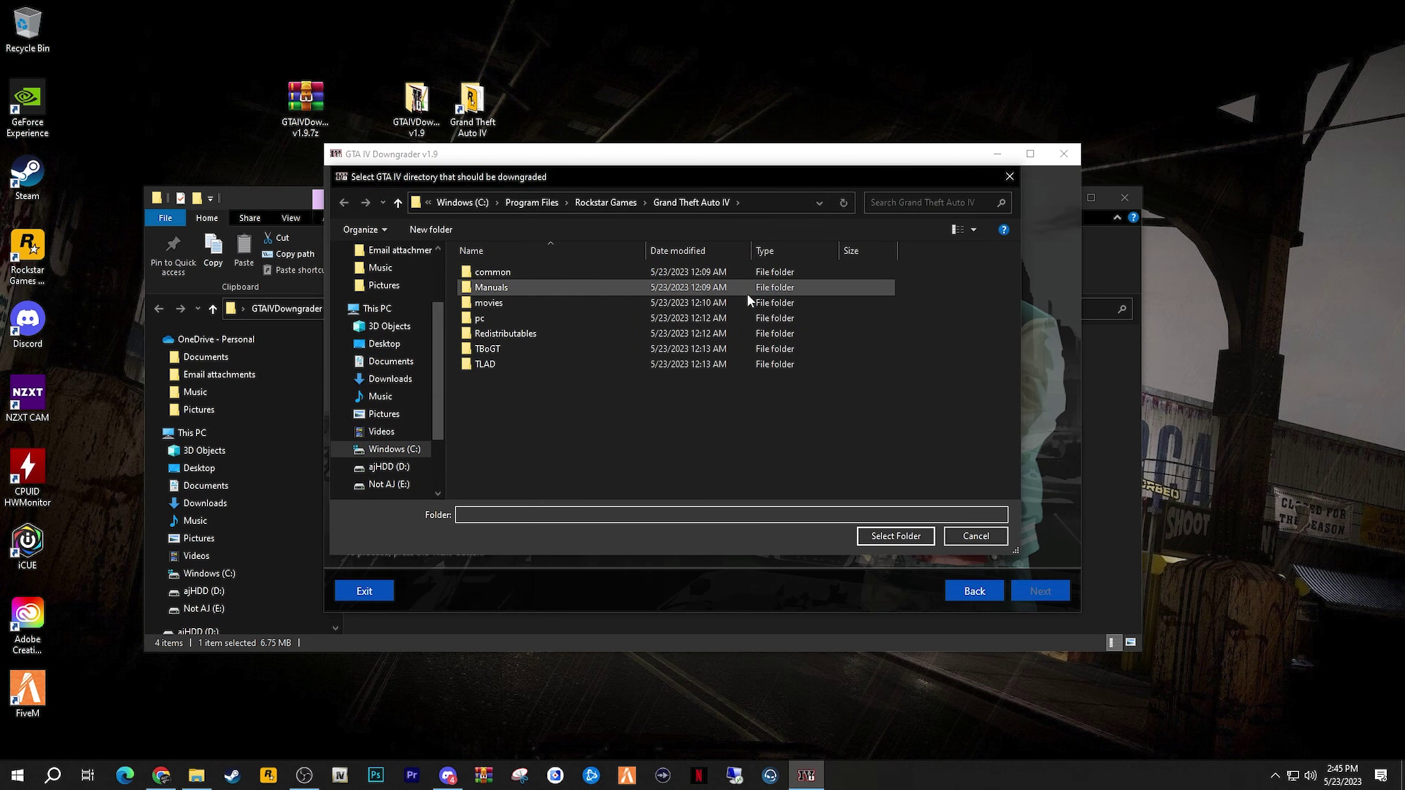
click(781, 204)
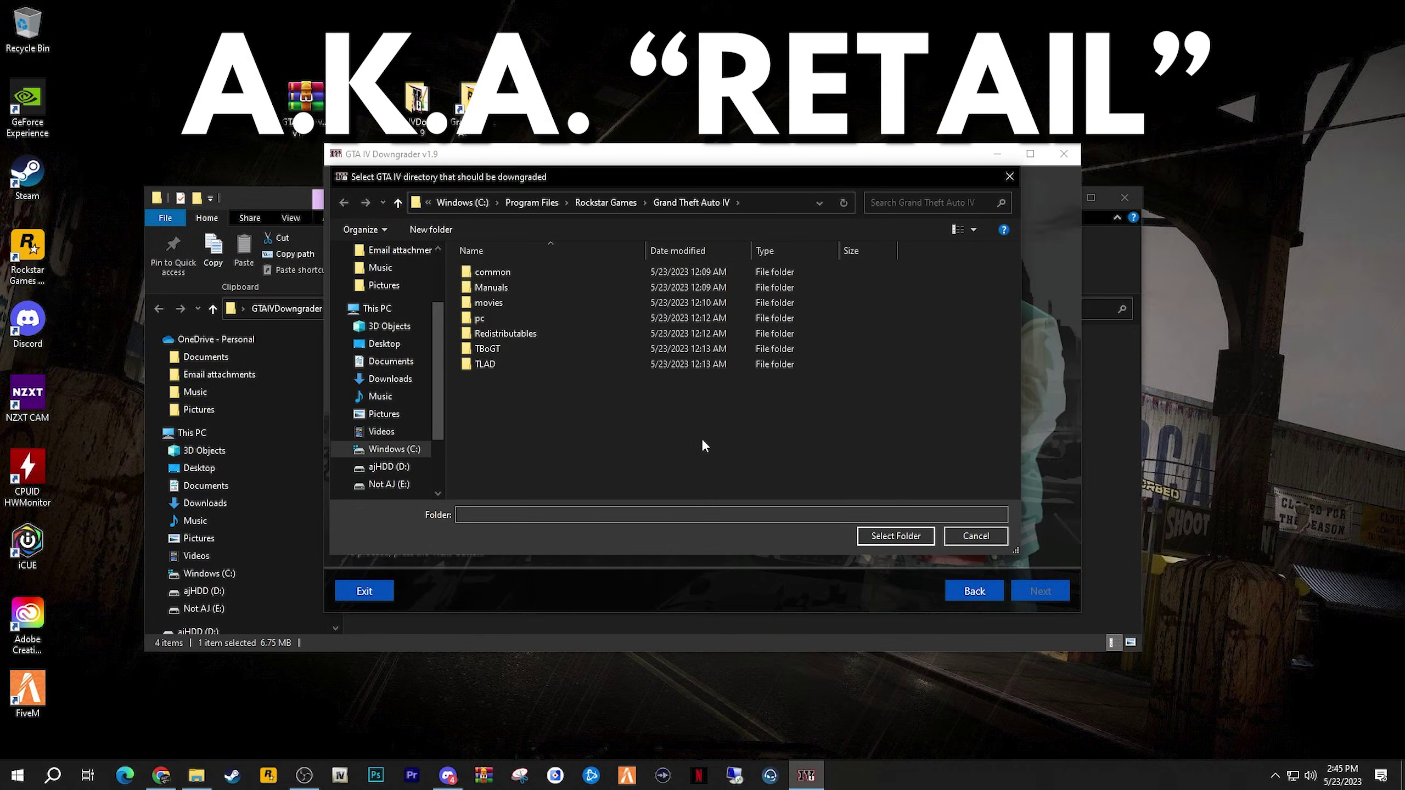
click(896, 535)
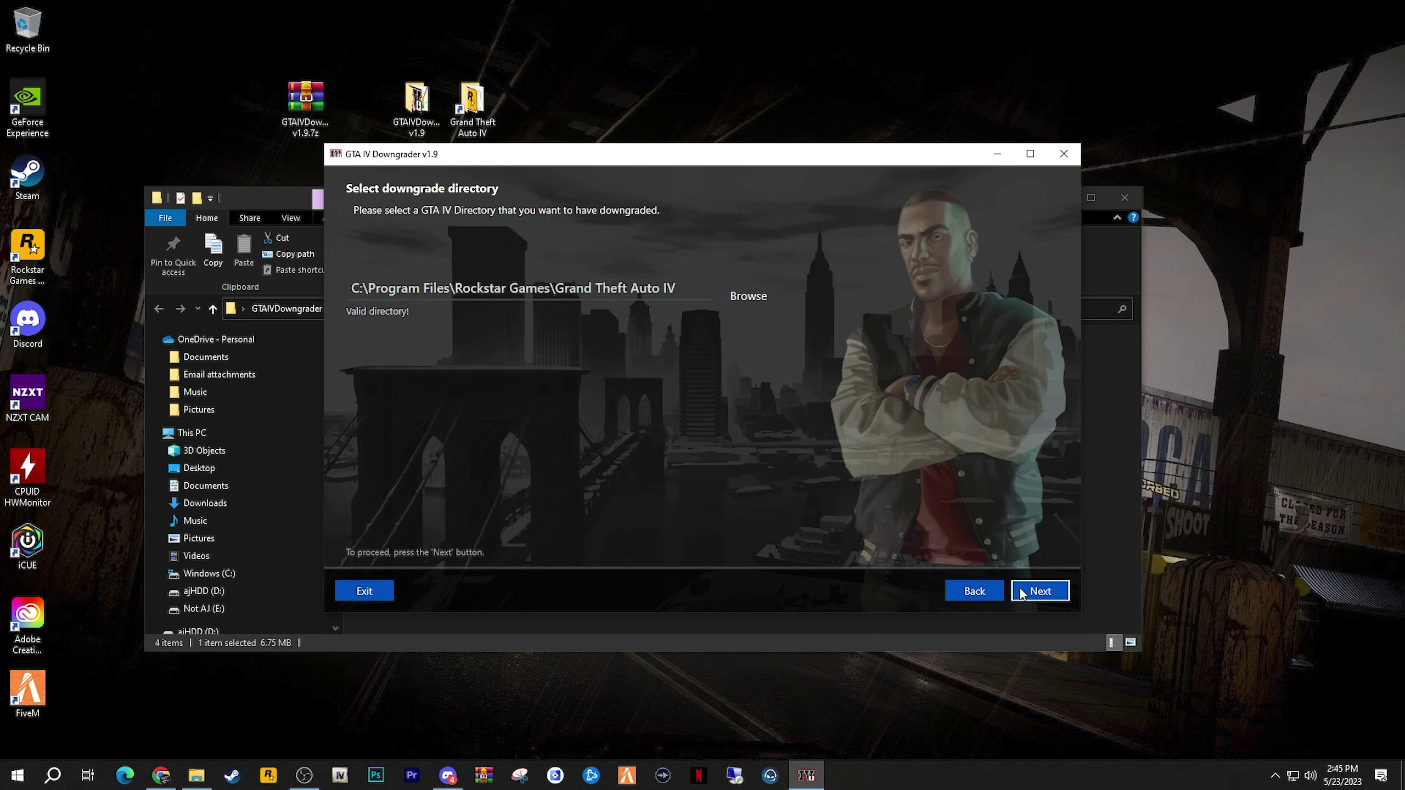
click(1060, 595)
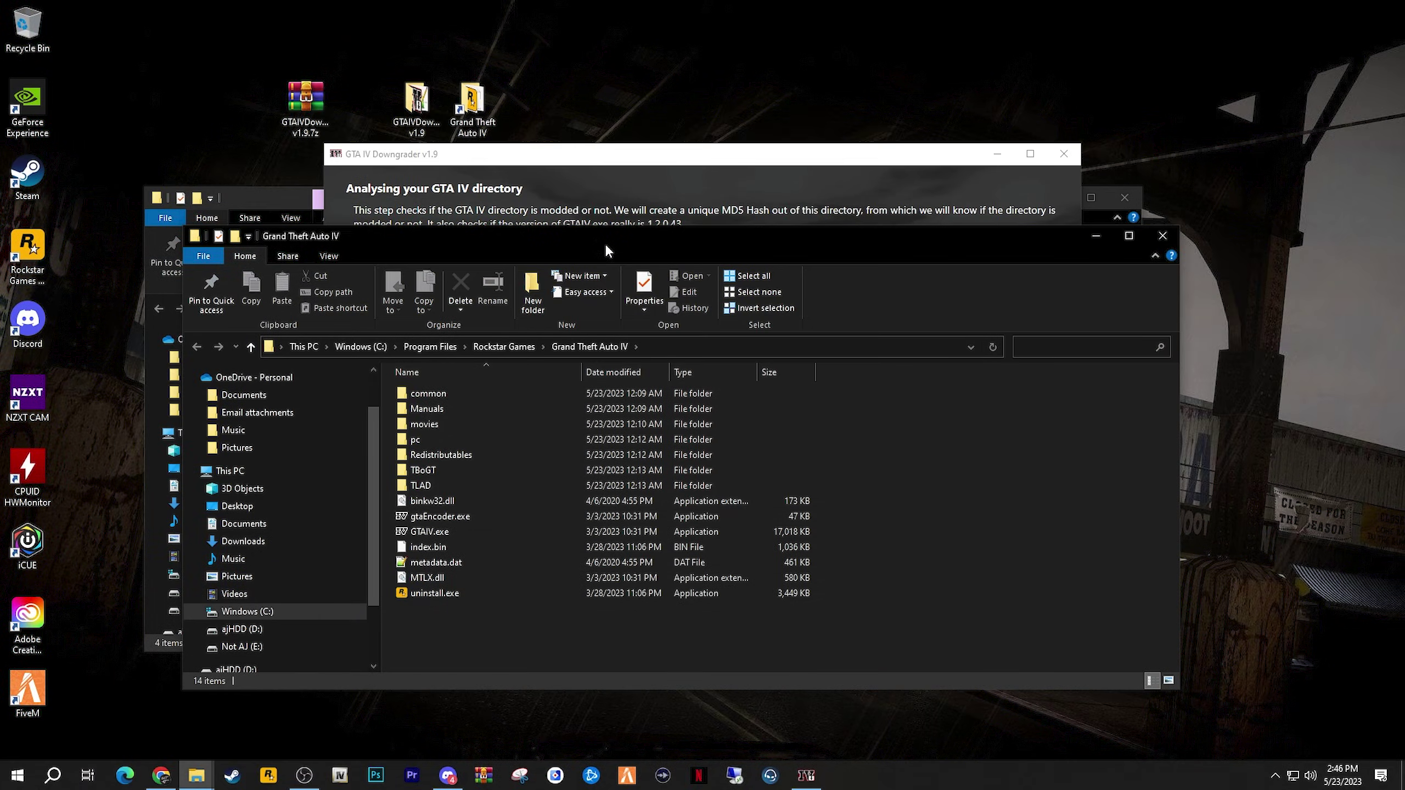
Review the files in the Grand Theft Auto IV folder for a clean, unmodded installation, and close the folder
drag(607, 246, 606, 144)
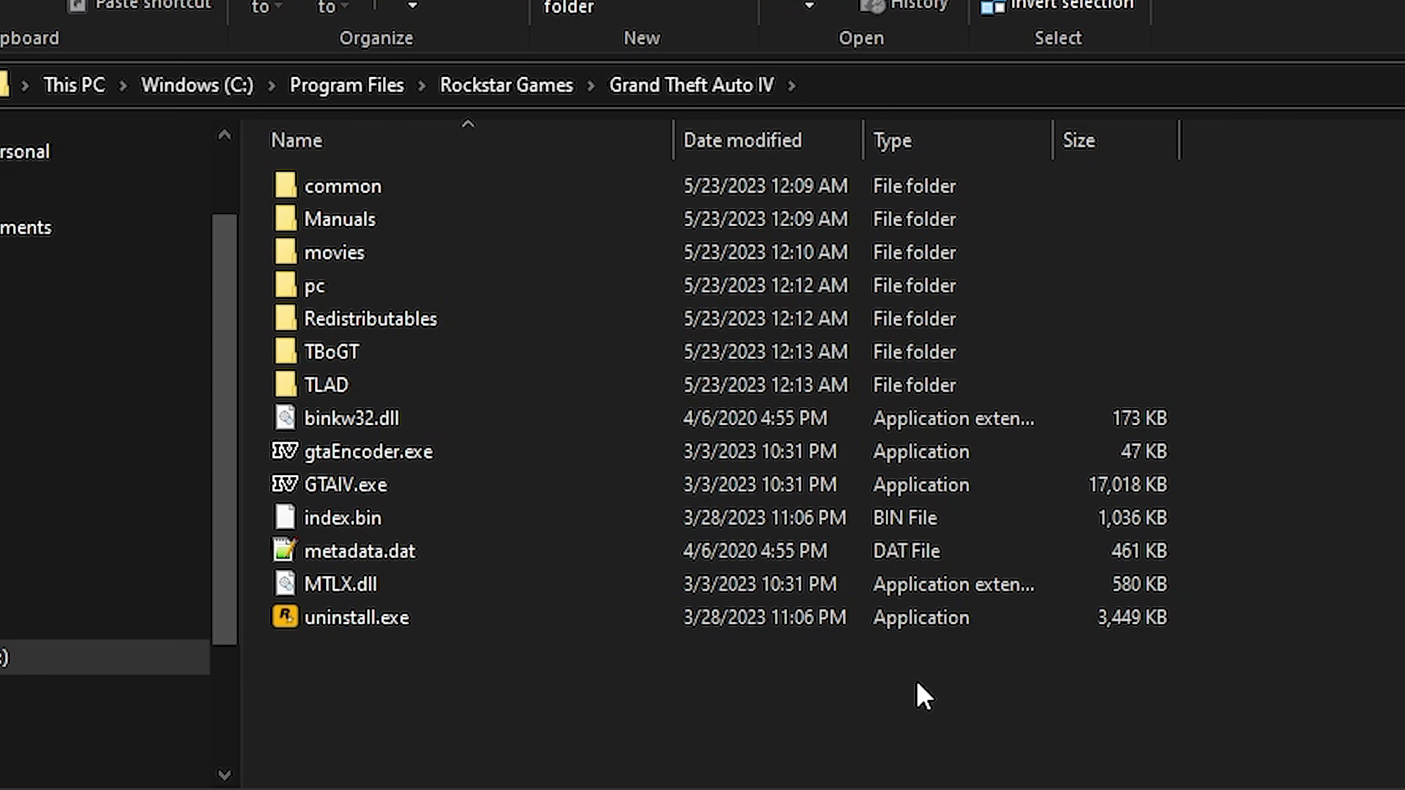
drag(694, 522, 513, 293)
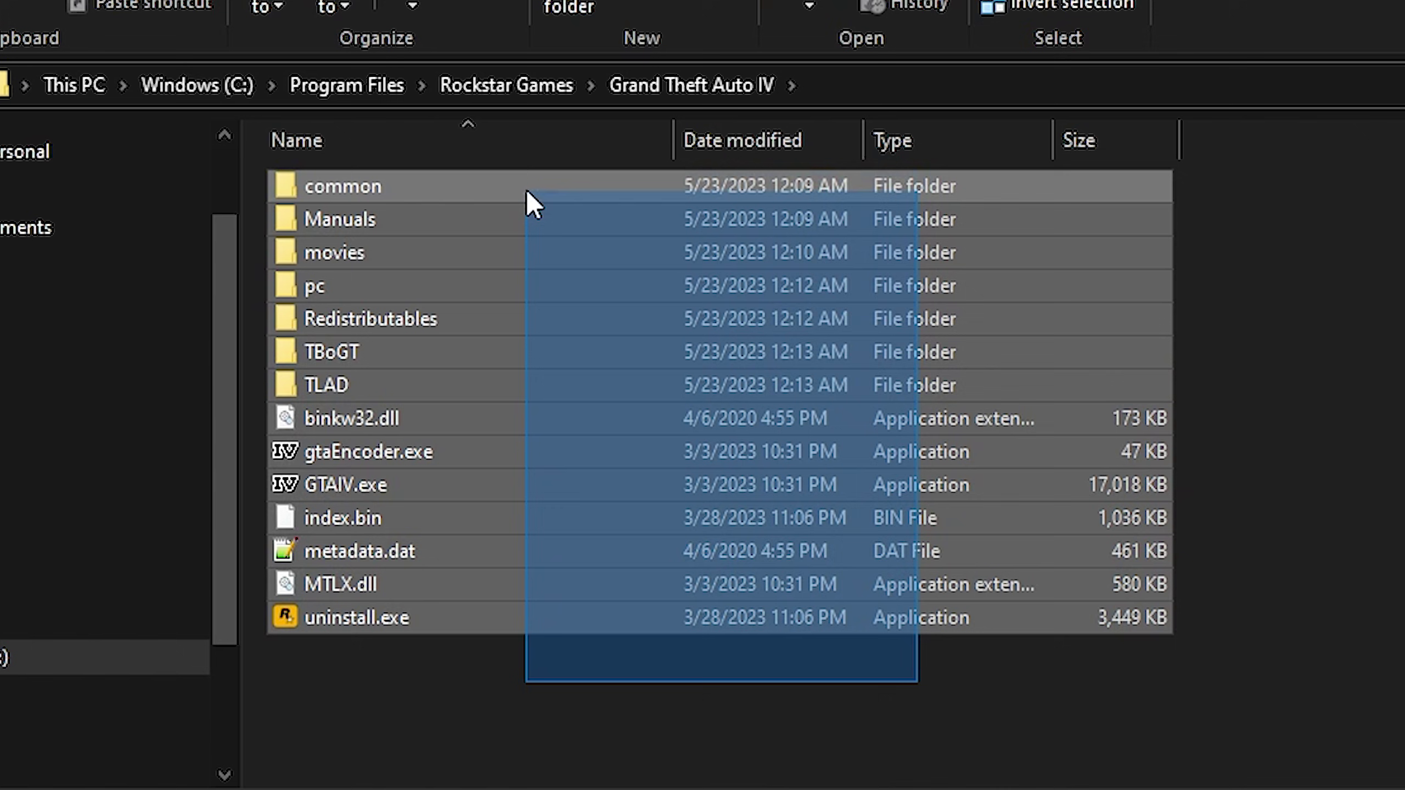
drag(525, 189, 532, 642)
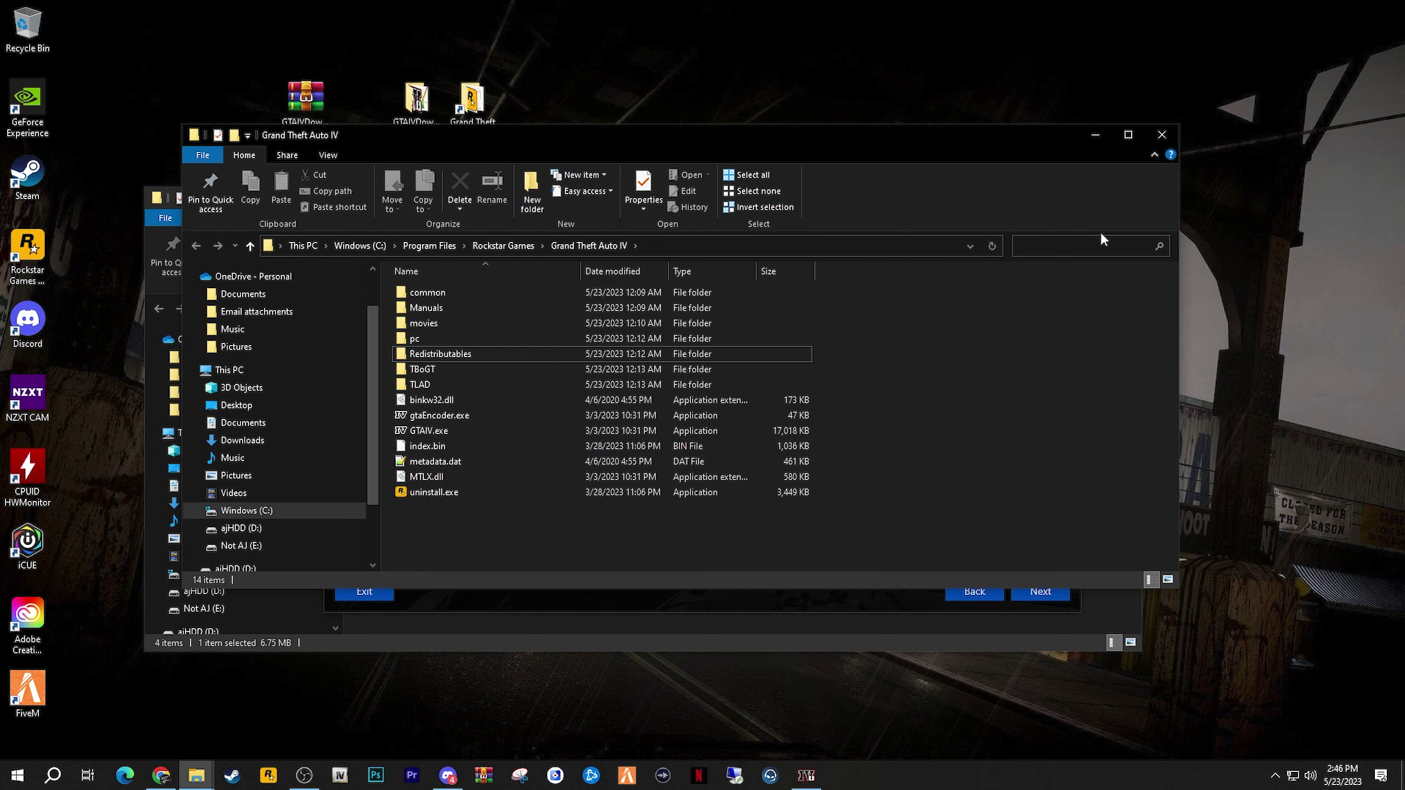
click(1162, 135)
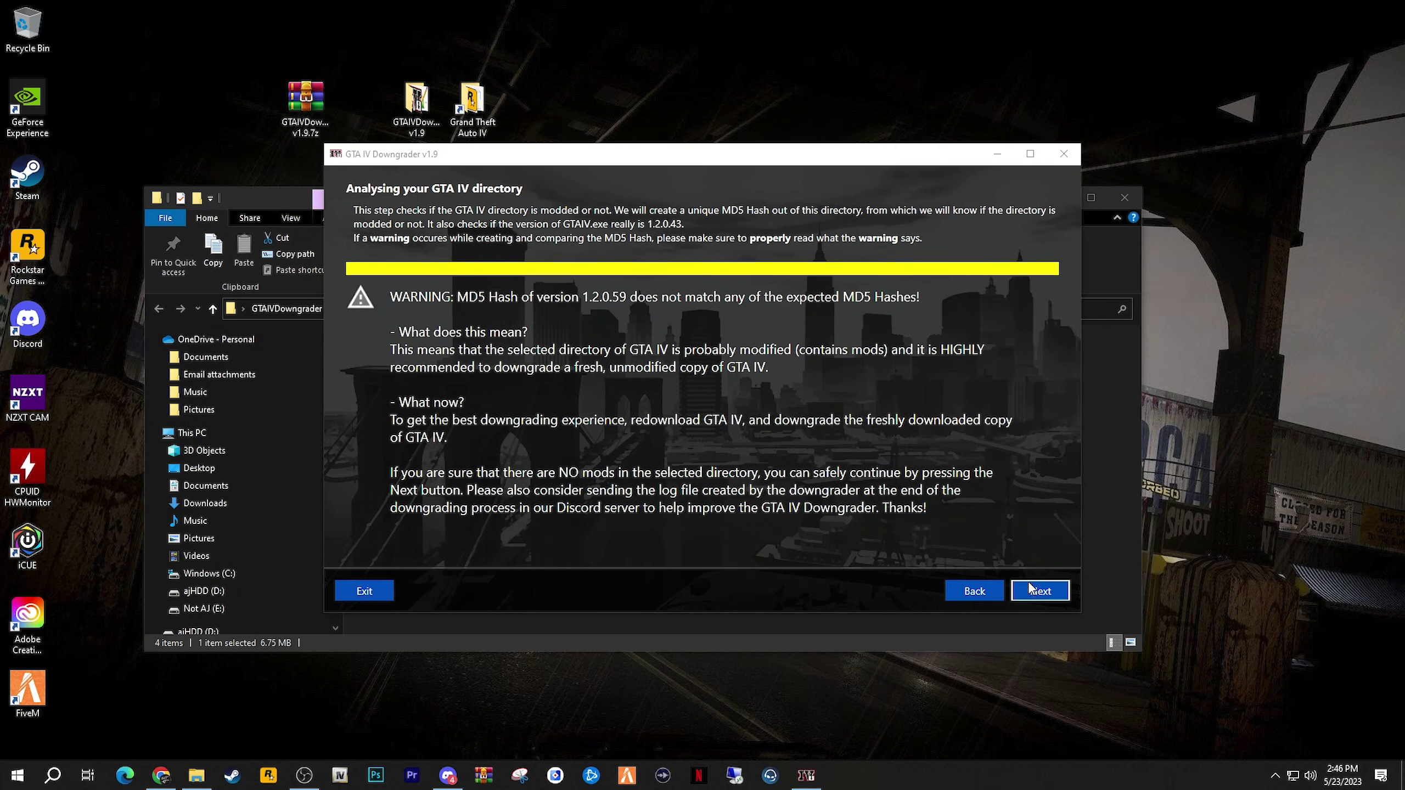
Skip moving GTA IV to another location and choose 1.0.7.0 as the version to downgrade to
click(1049, 593)
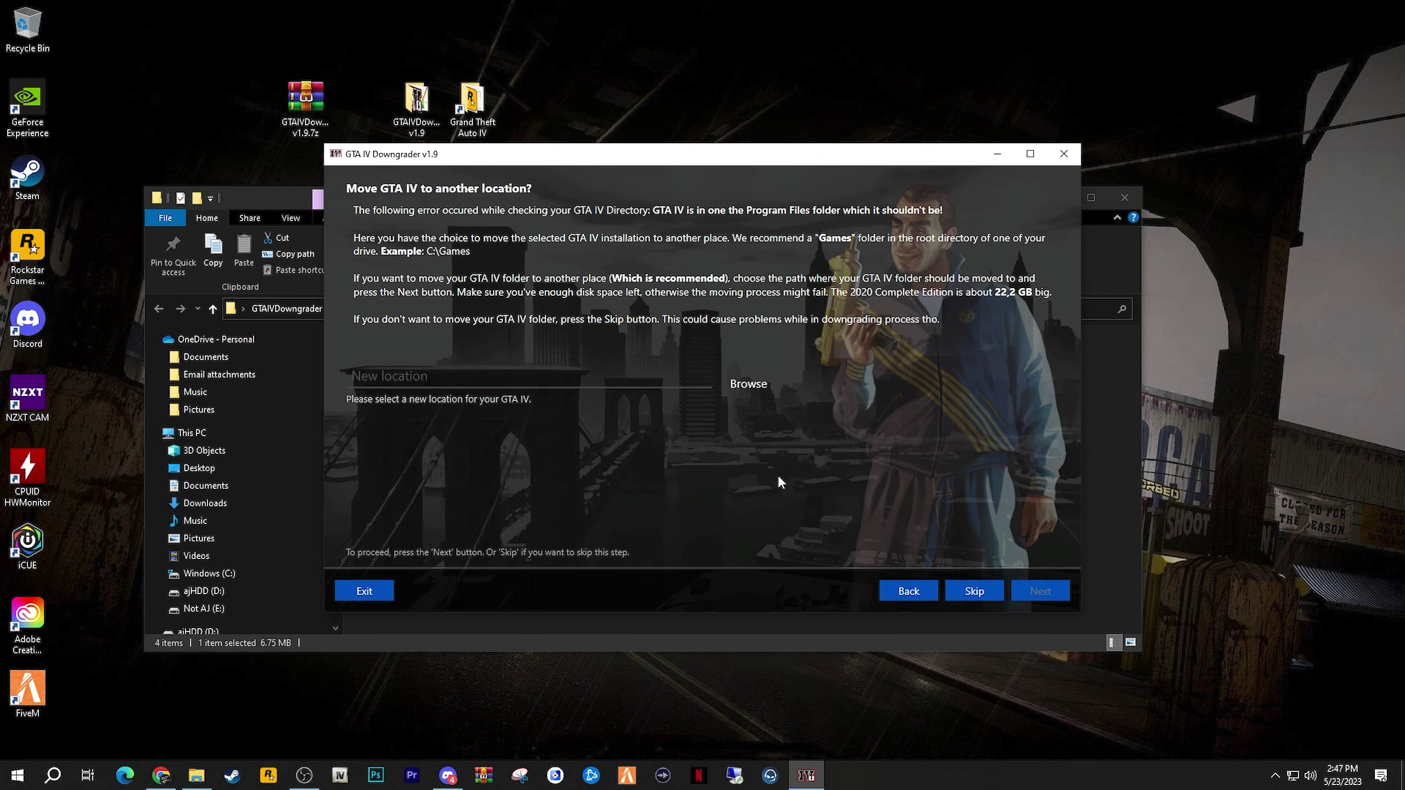
click(989, 593)
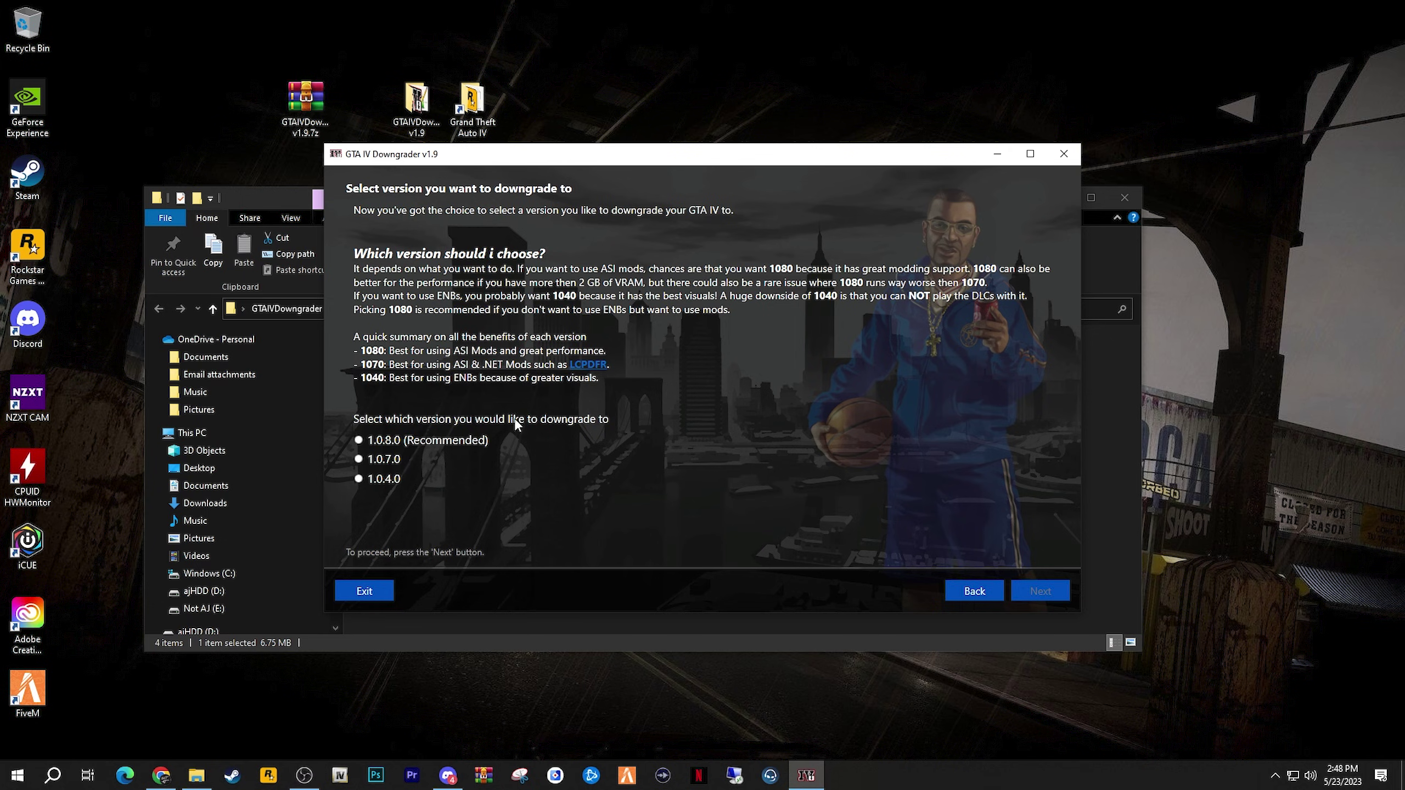
click(359, 459)
click(1040, 590)
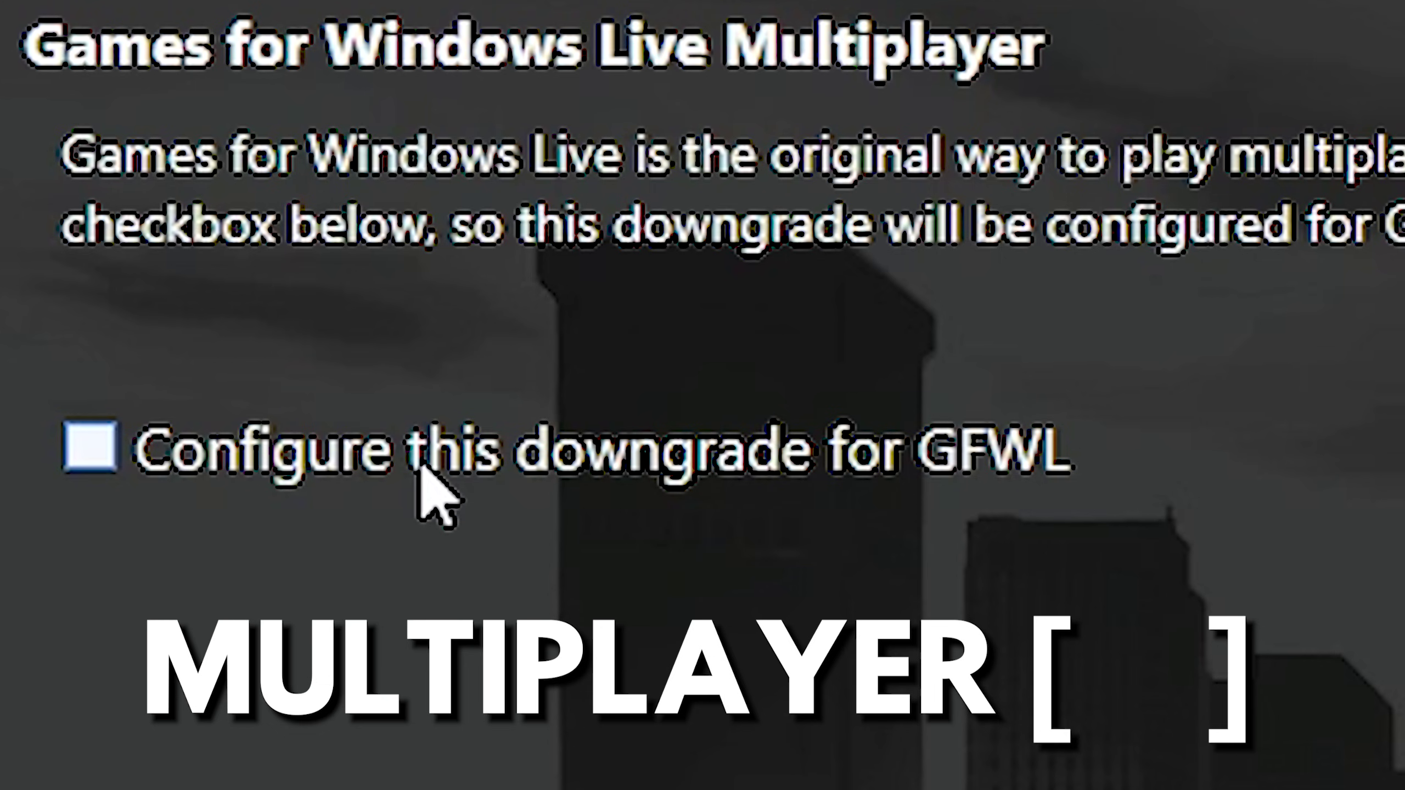
Leave the downgrade unconfigured for GFWL multiplayer and continue
click(419, 467)
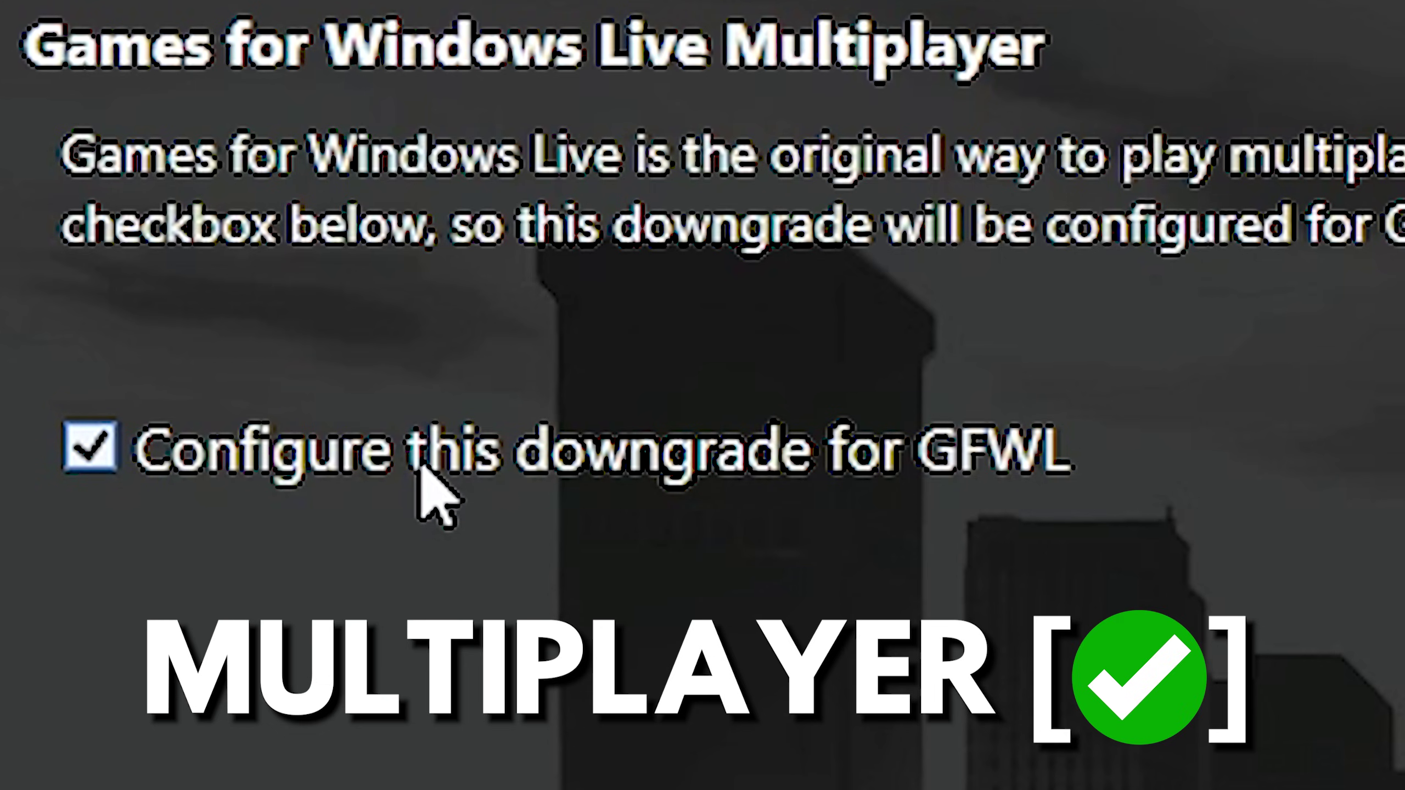
click(280, 468)
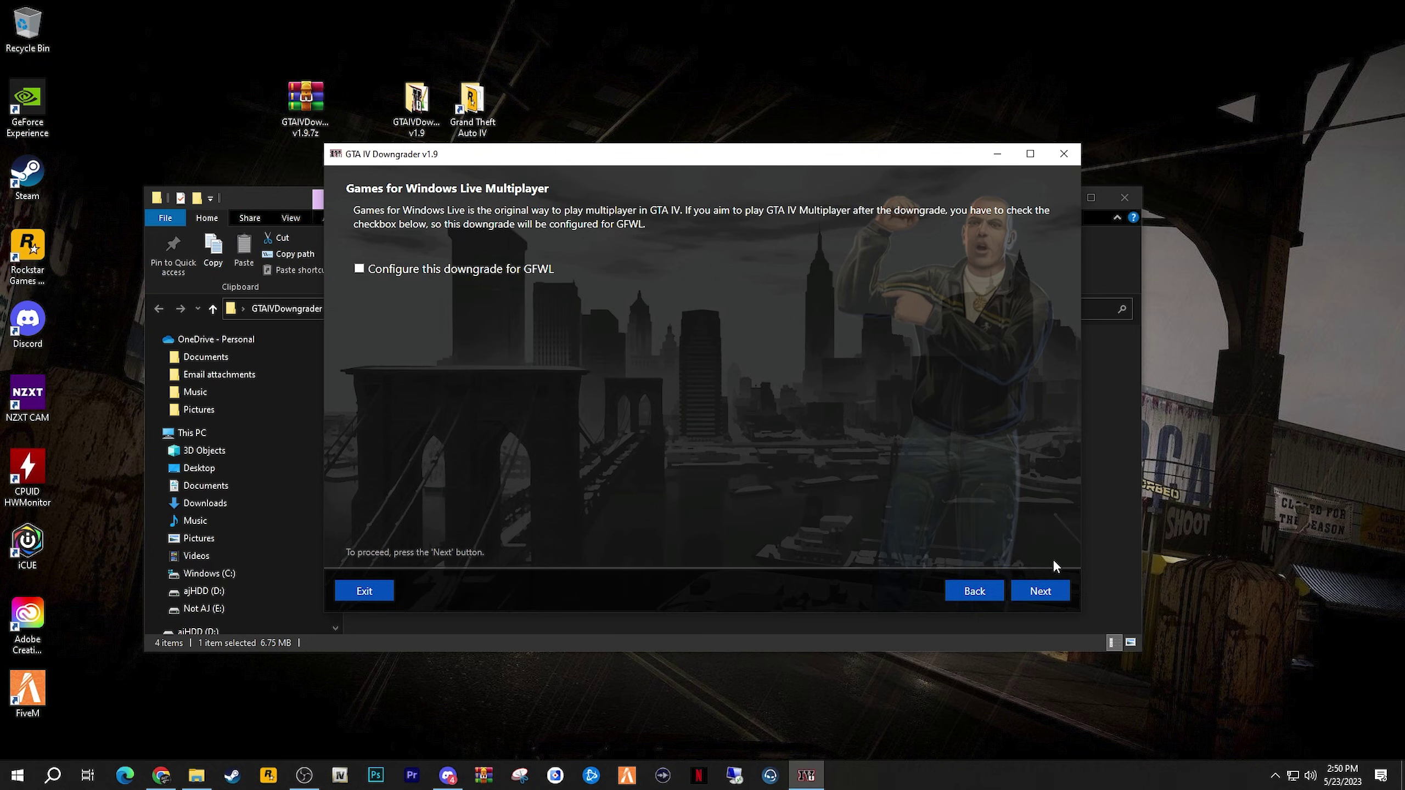
click(1039, 591)
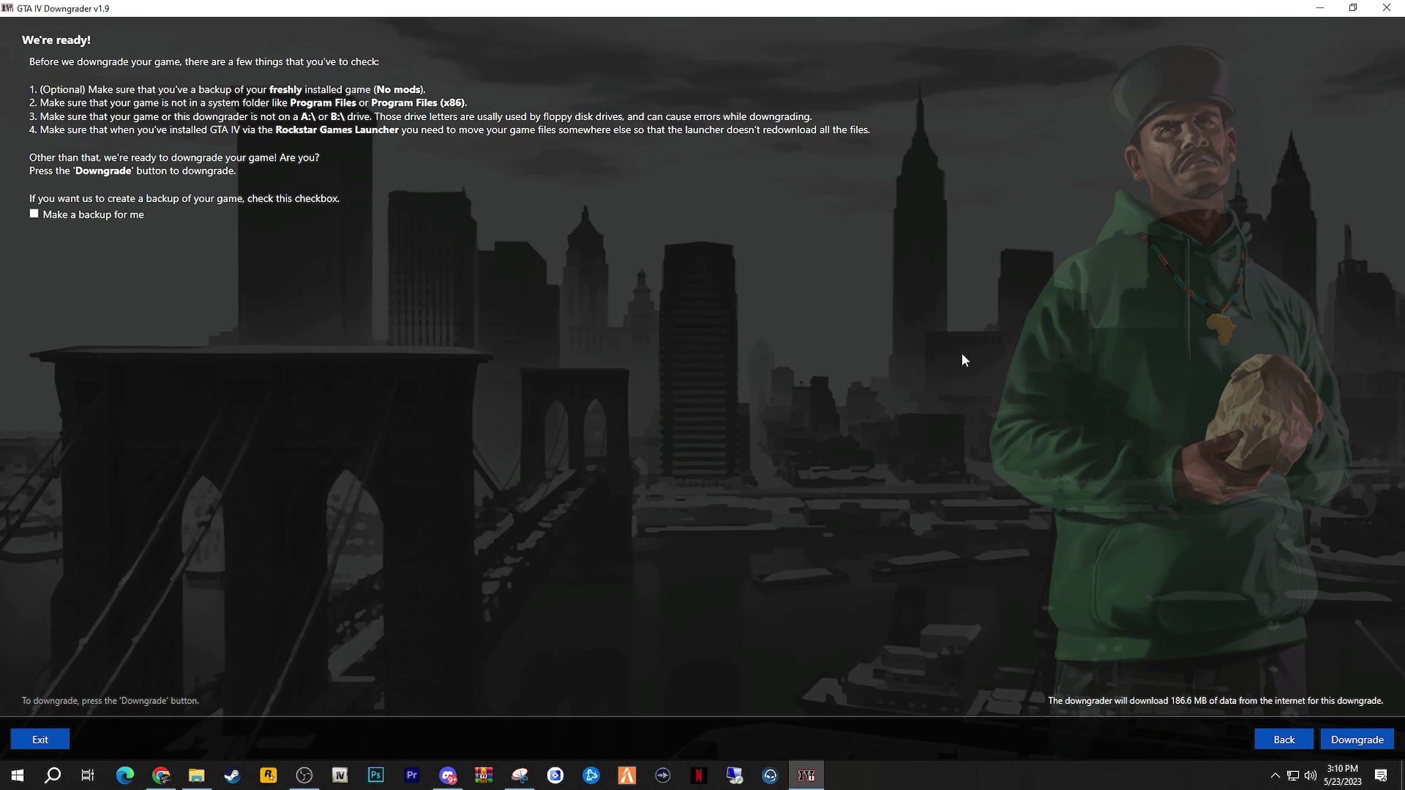
Enable a game backup to the GTA 4 Backup folder on the Desktop and run the downgrade through to completion
click(129, 215)
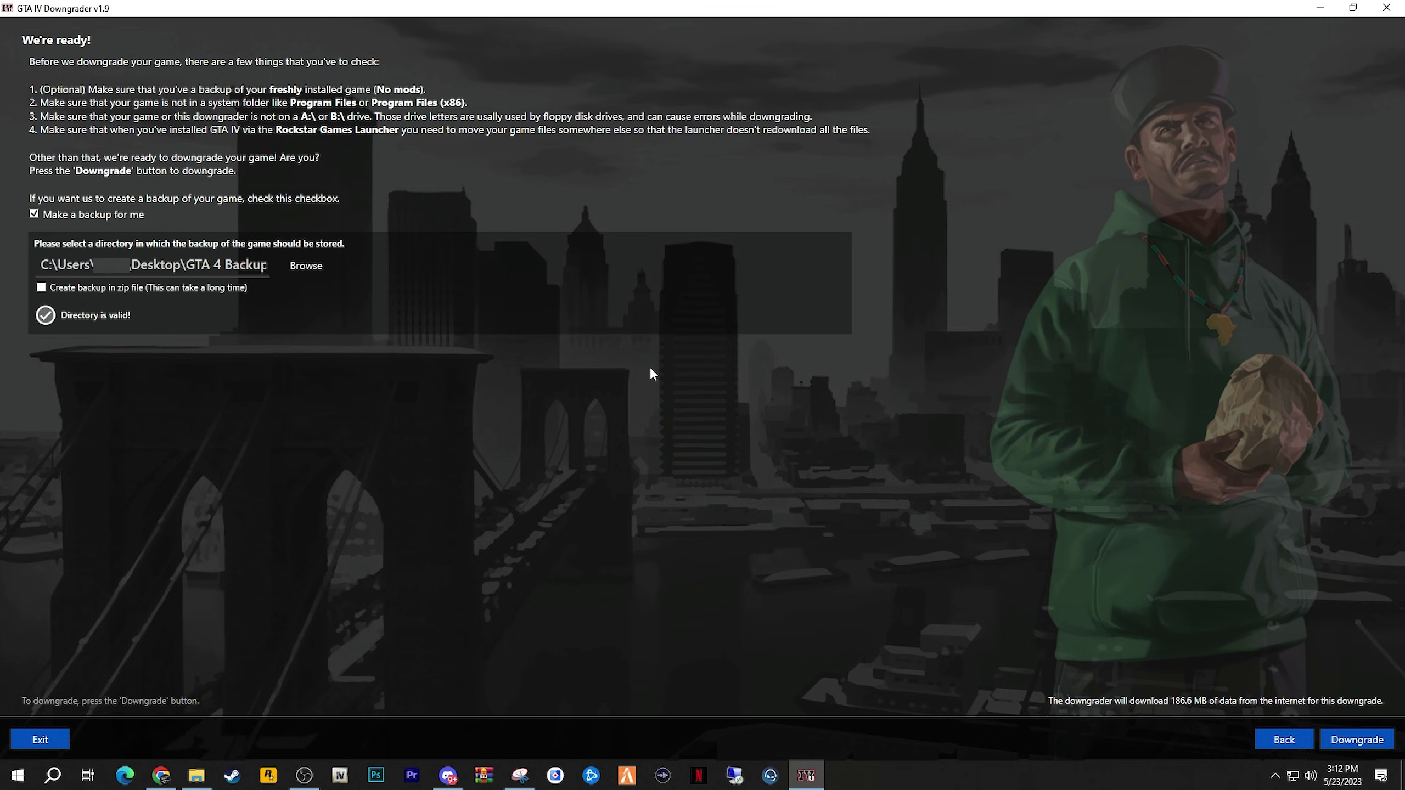
click(1392, 742)
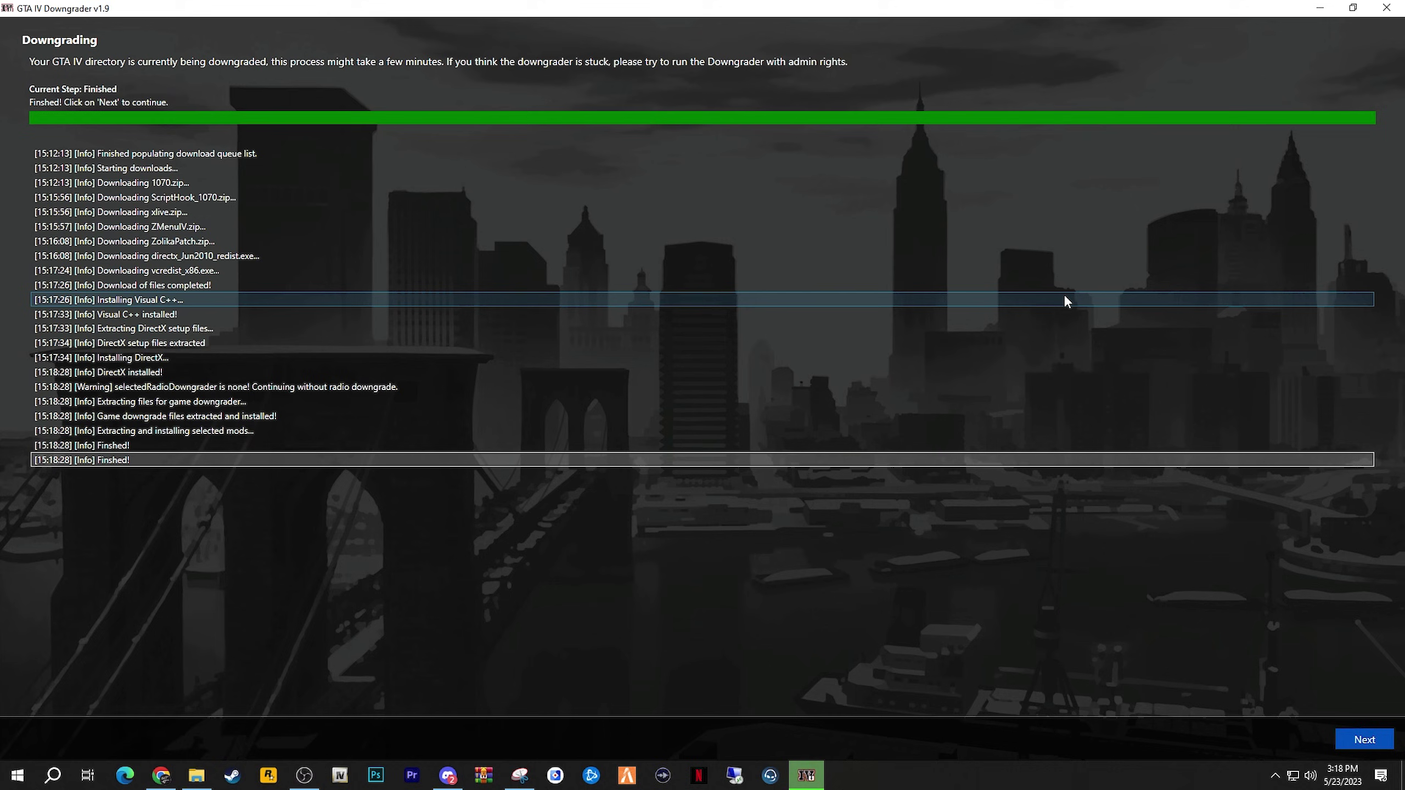
click(1348, 741)
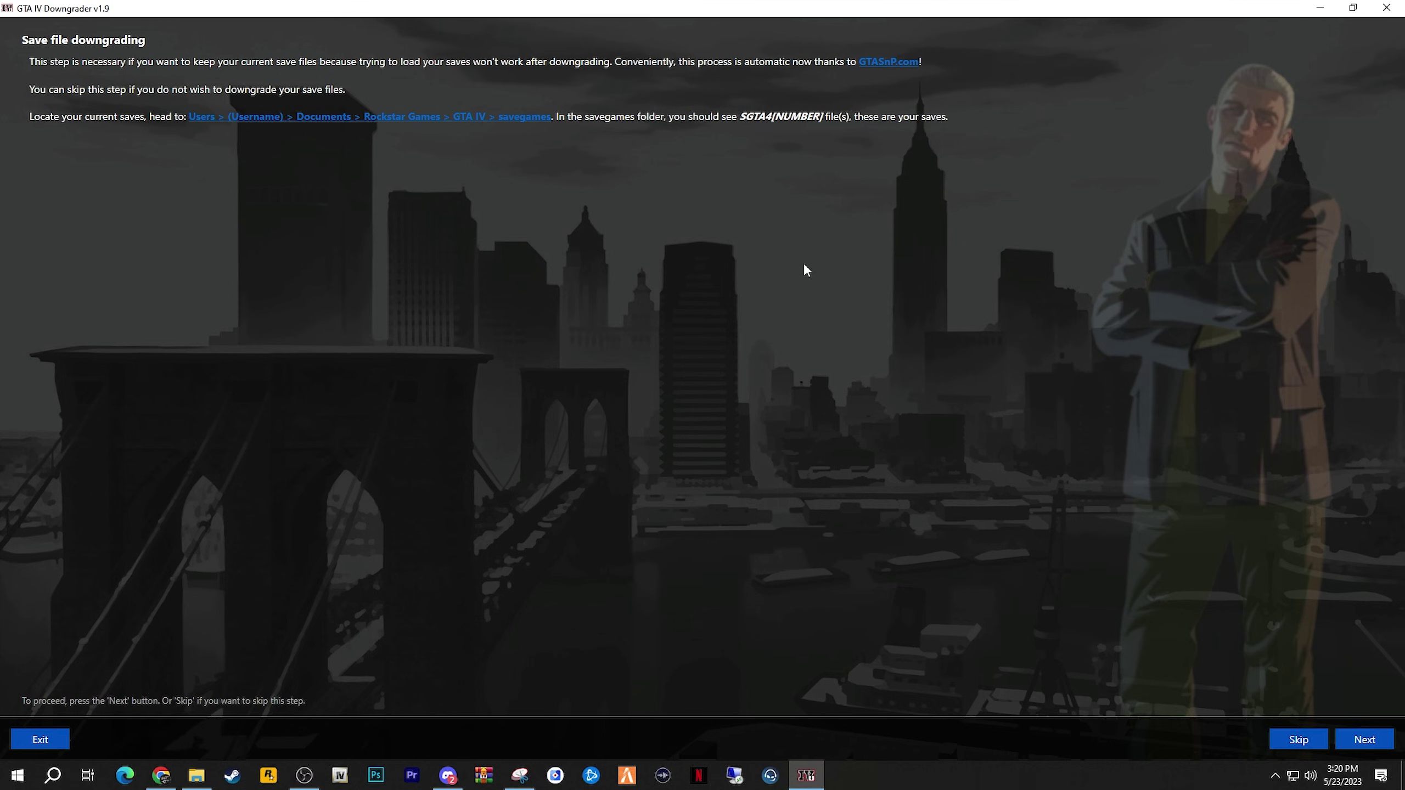
Open the GTA IV savegames folder from the link and check the SGTA400 save file
click(506, 117)
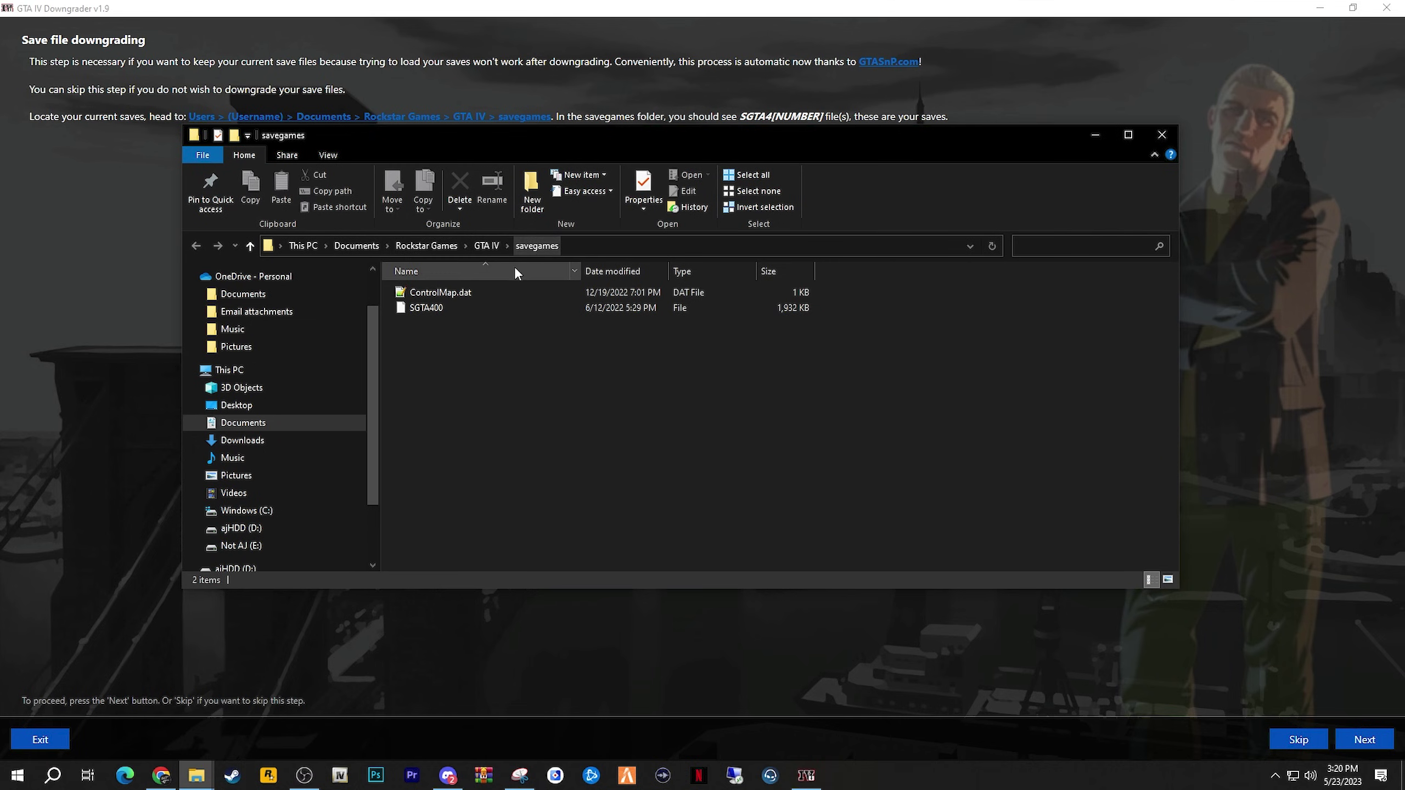
click(471, 302)
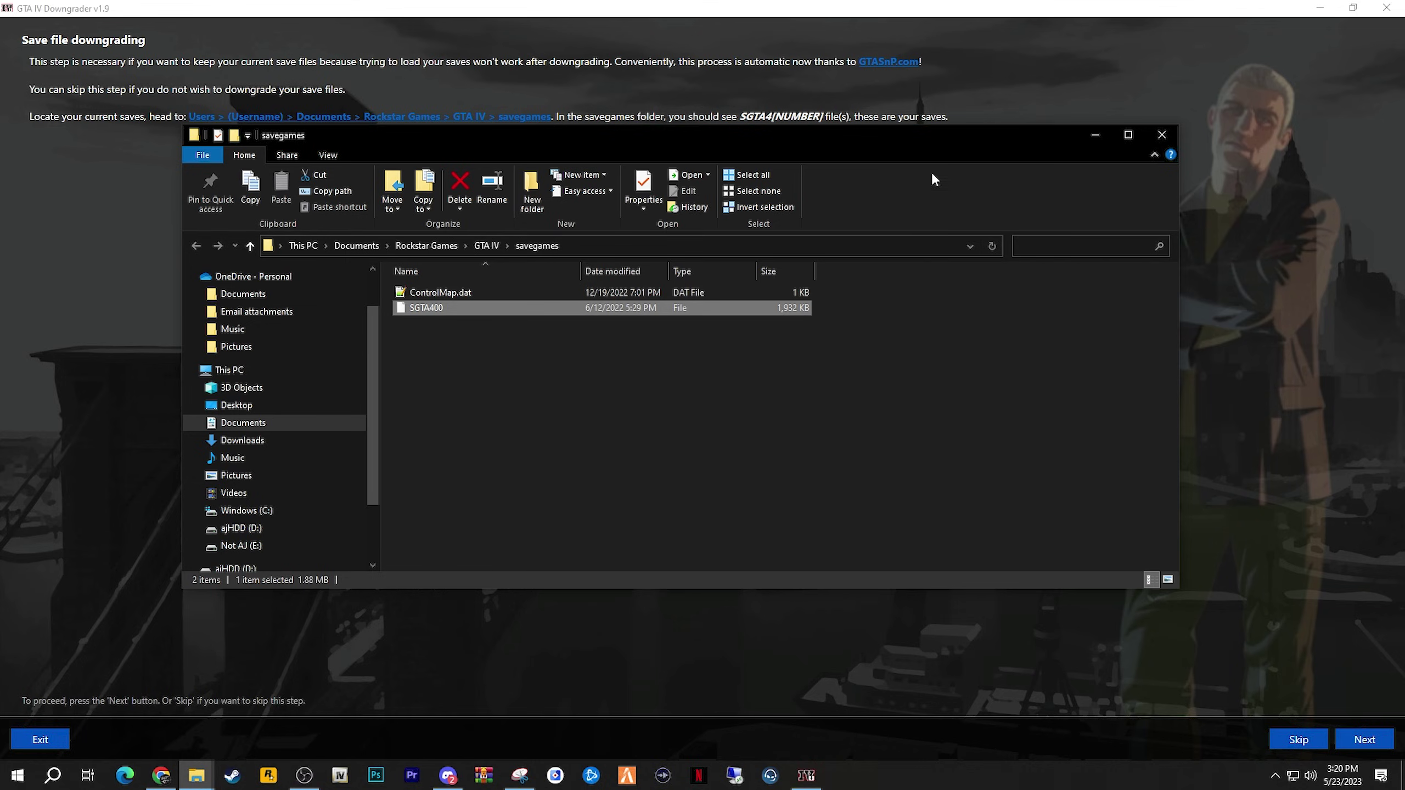
click(1014, 109)
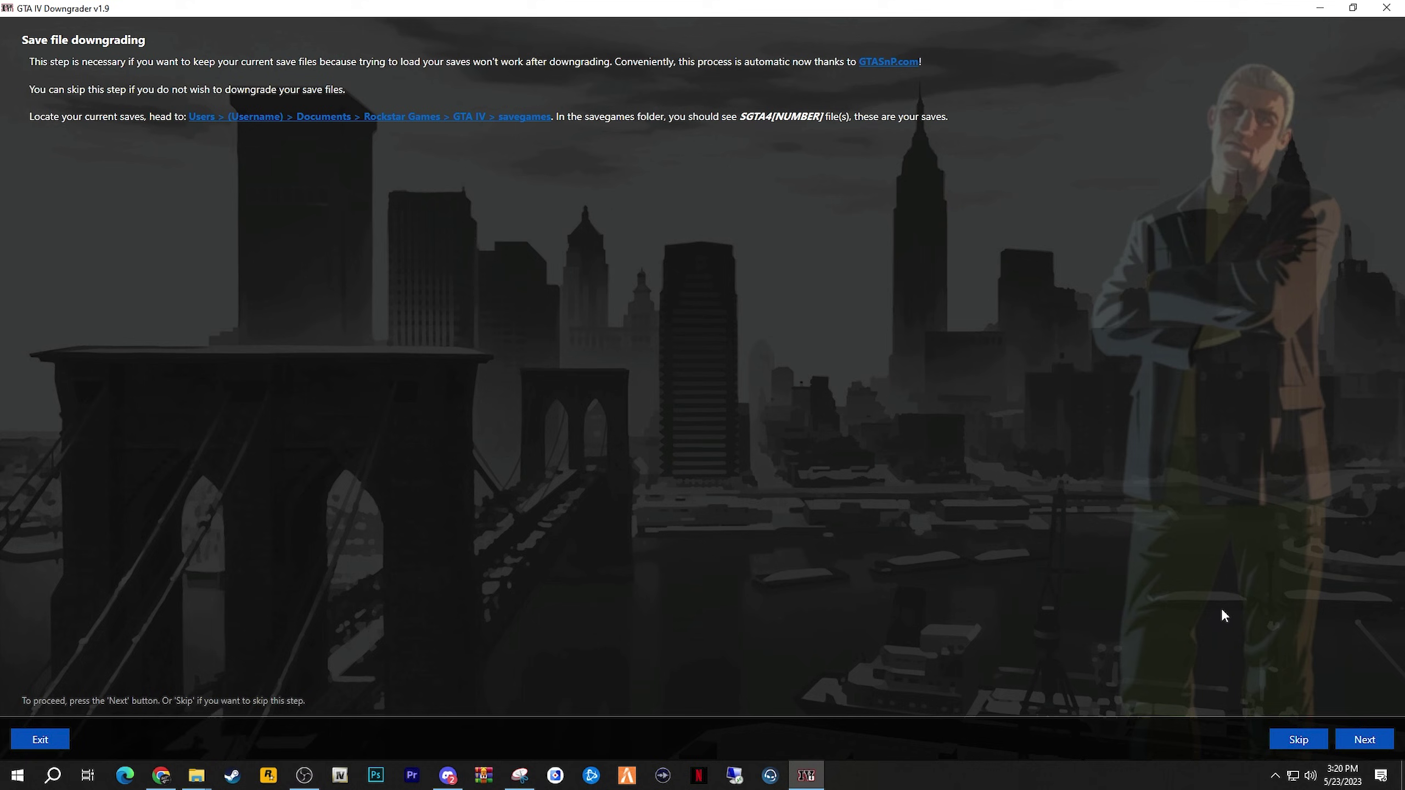
Skip save file downgrading and include the recommended commandline without the windowed option
click(1298, 740)
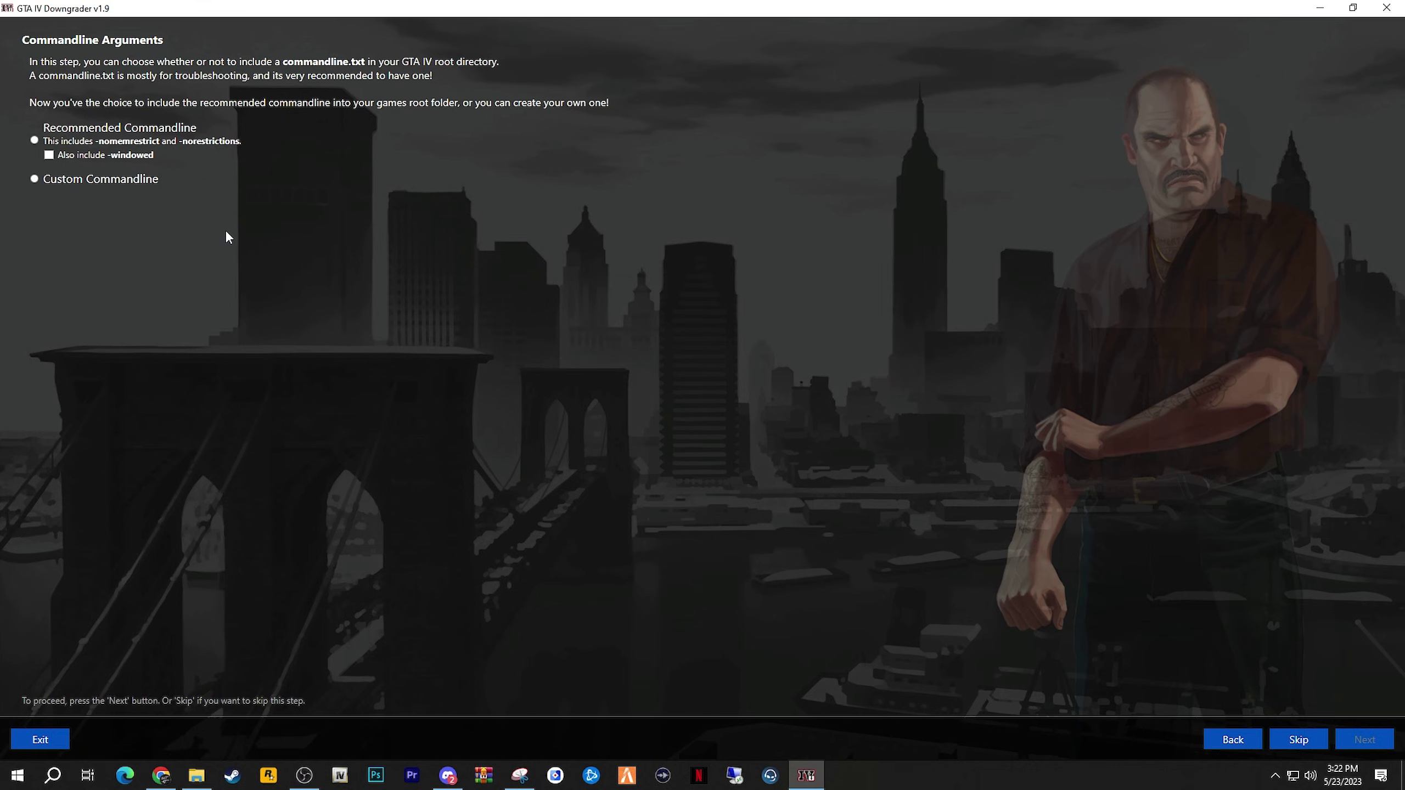
click(37, 141)
click(1348, 743)
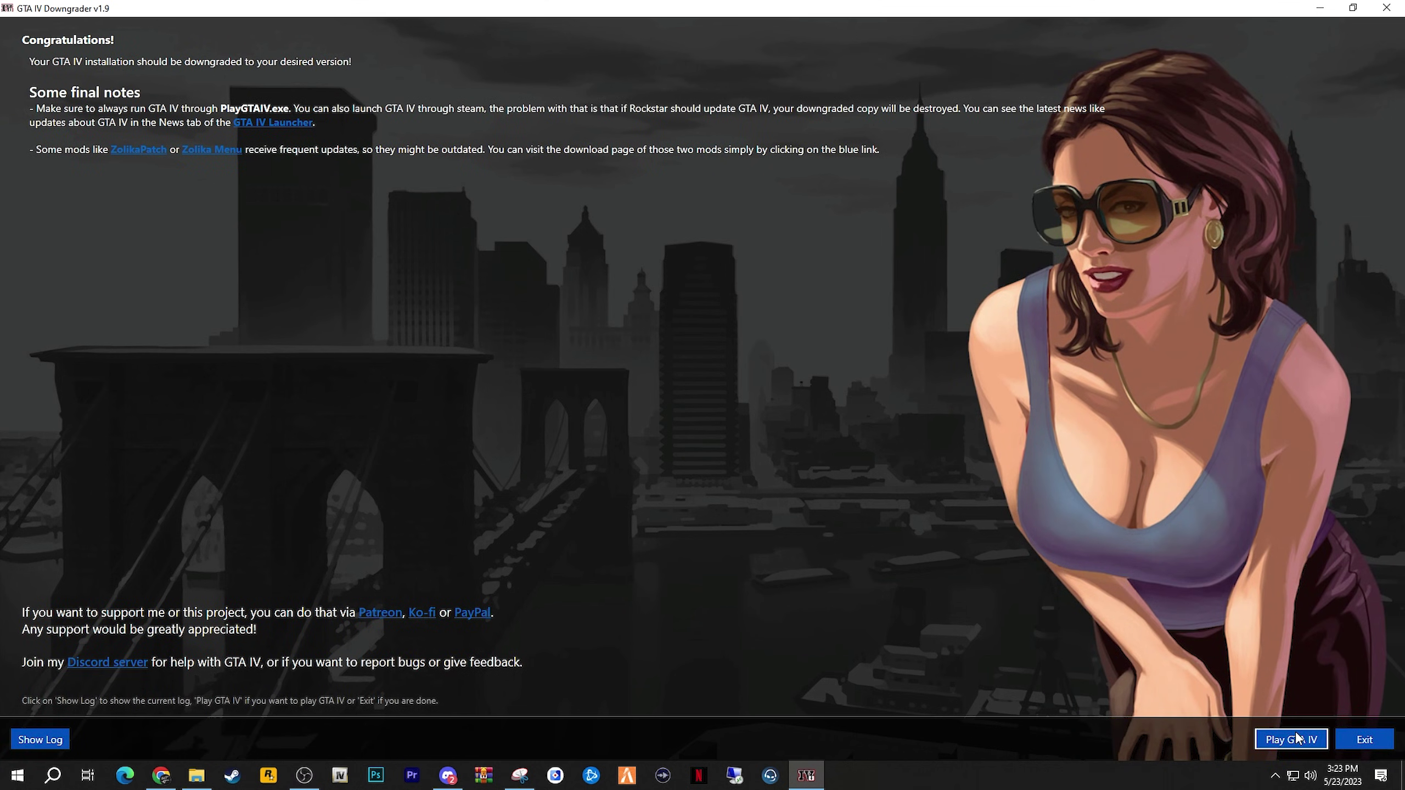
Shrink and move the downgrader window aside, then open the Grand Theft Auto IV game folder from the desktop and maximize it
drag(1097, 8, 990, 140)
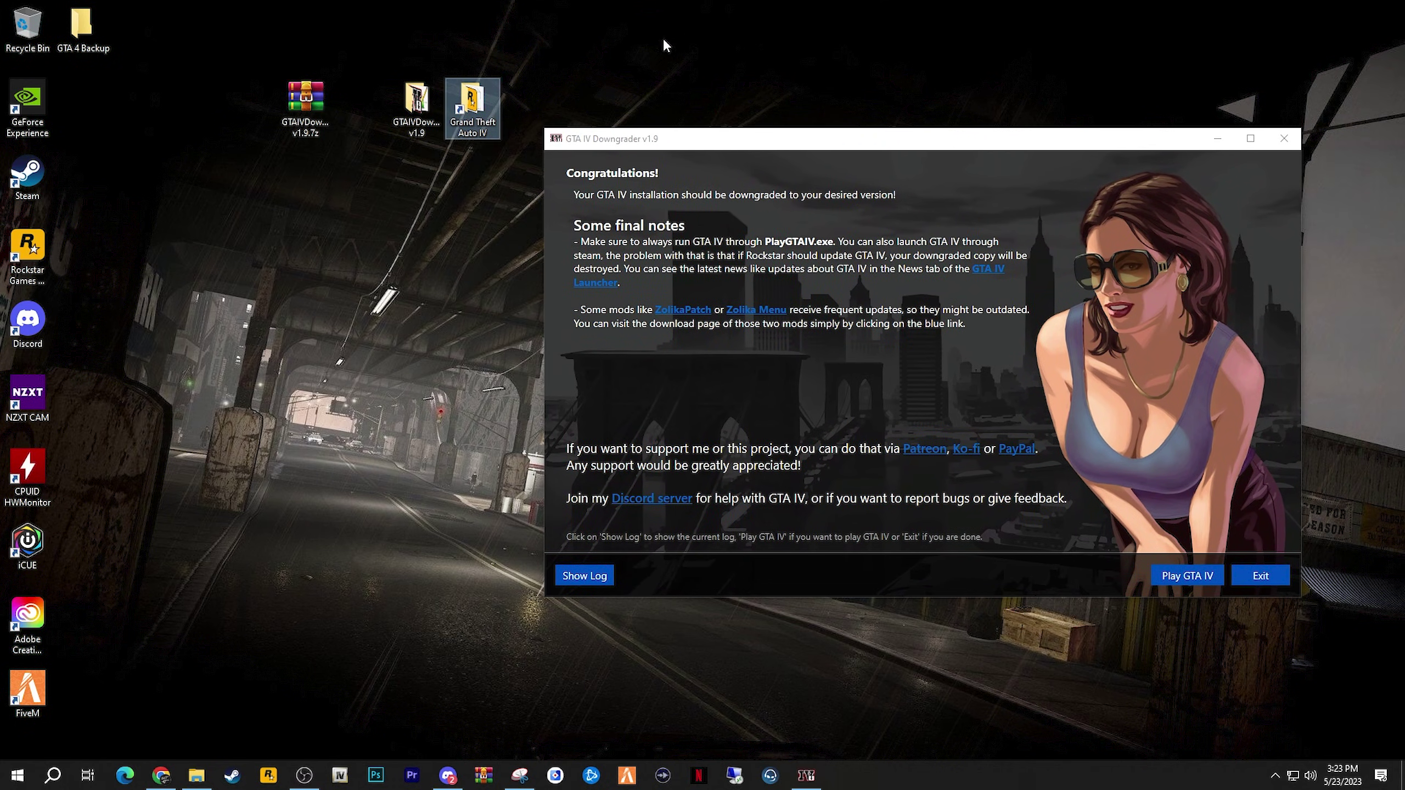
double_click(466, 104)
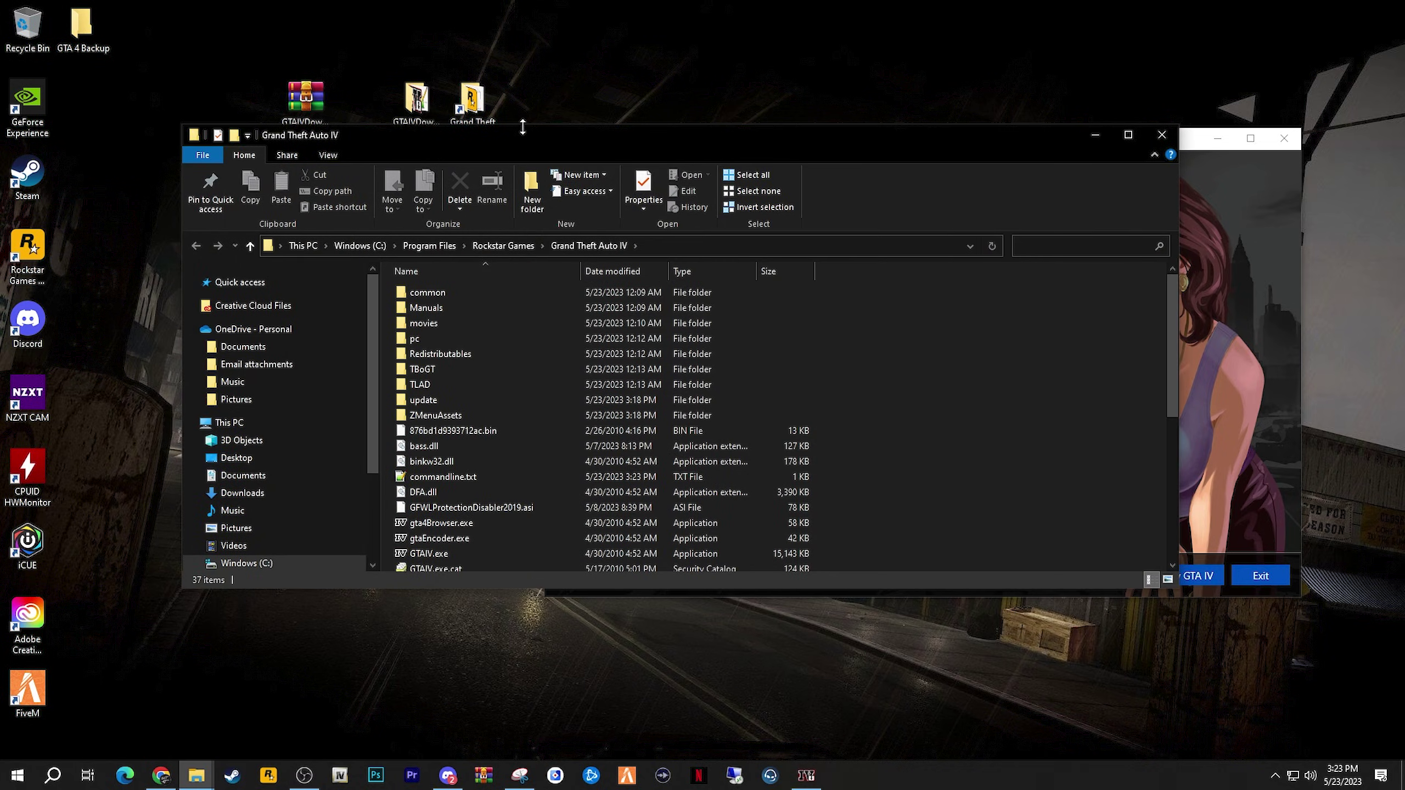
drag(598, 142, 611, 3)
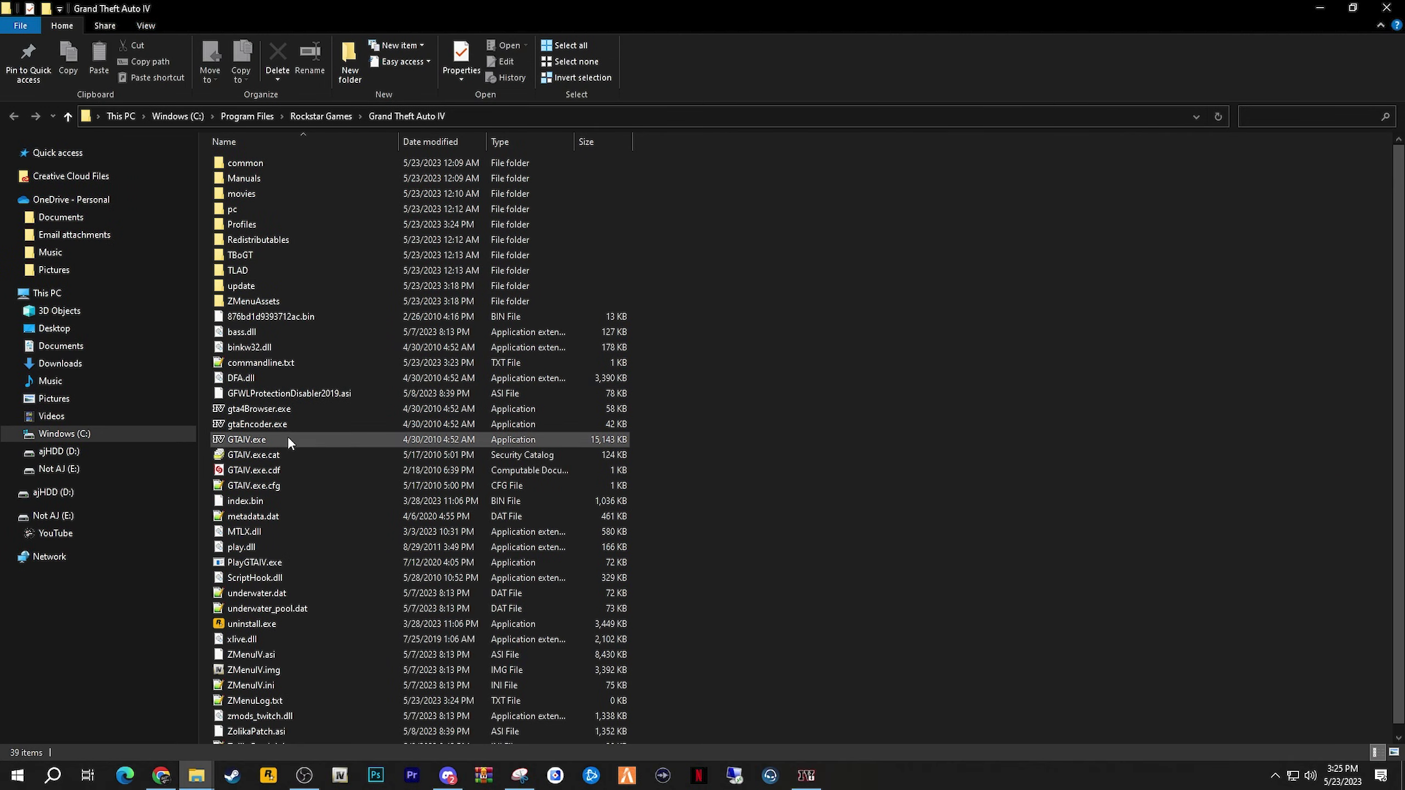
Check the file version of GTAIV.exe in its file details
click(287, 437)
right_click(287, 438)
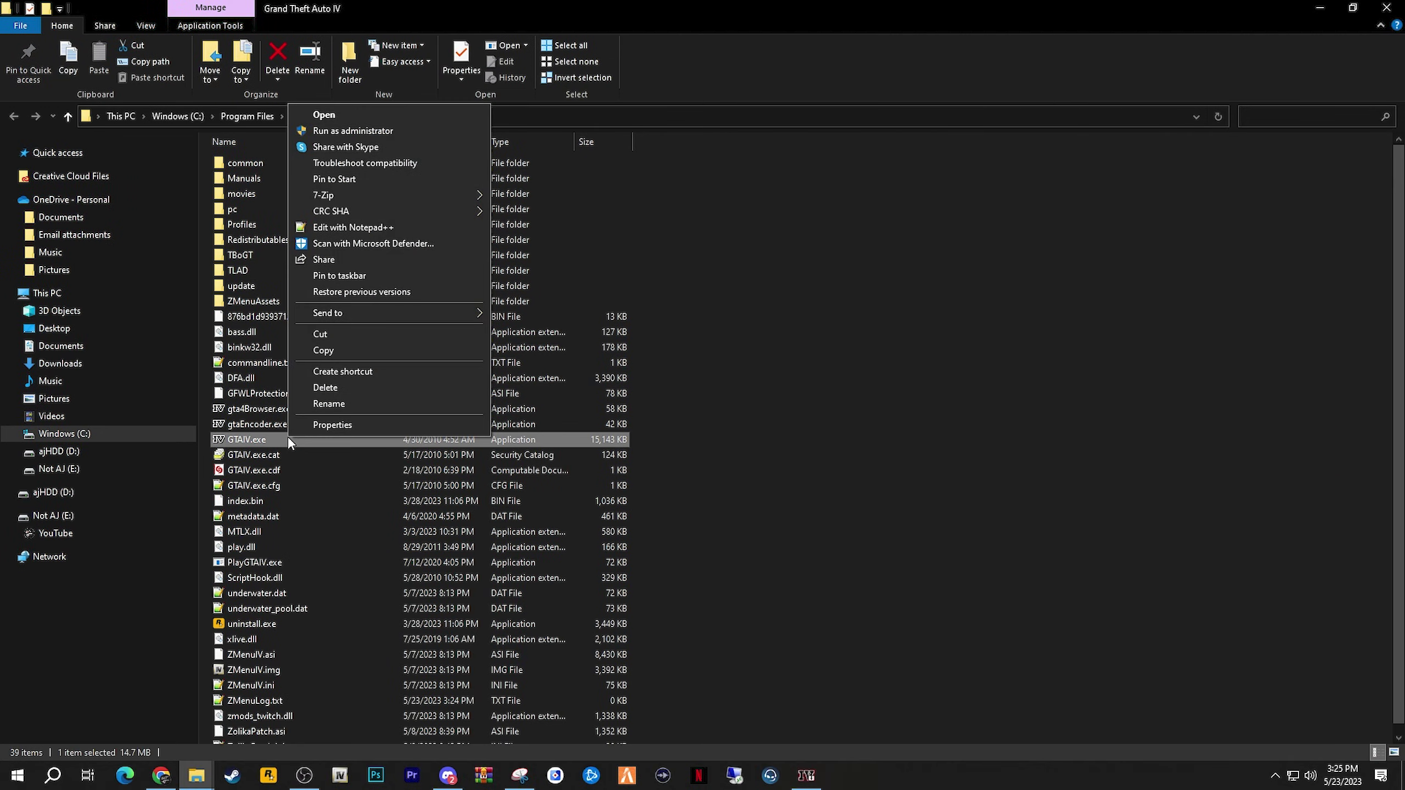
click(333, 425)
click(422, 393)
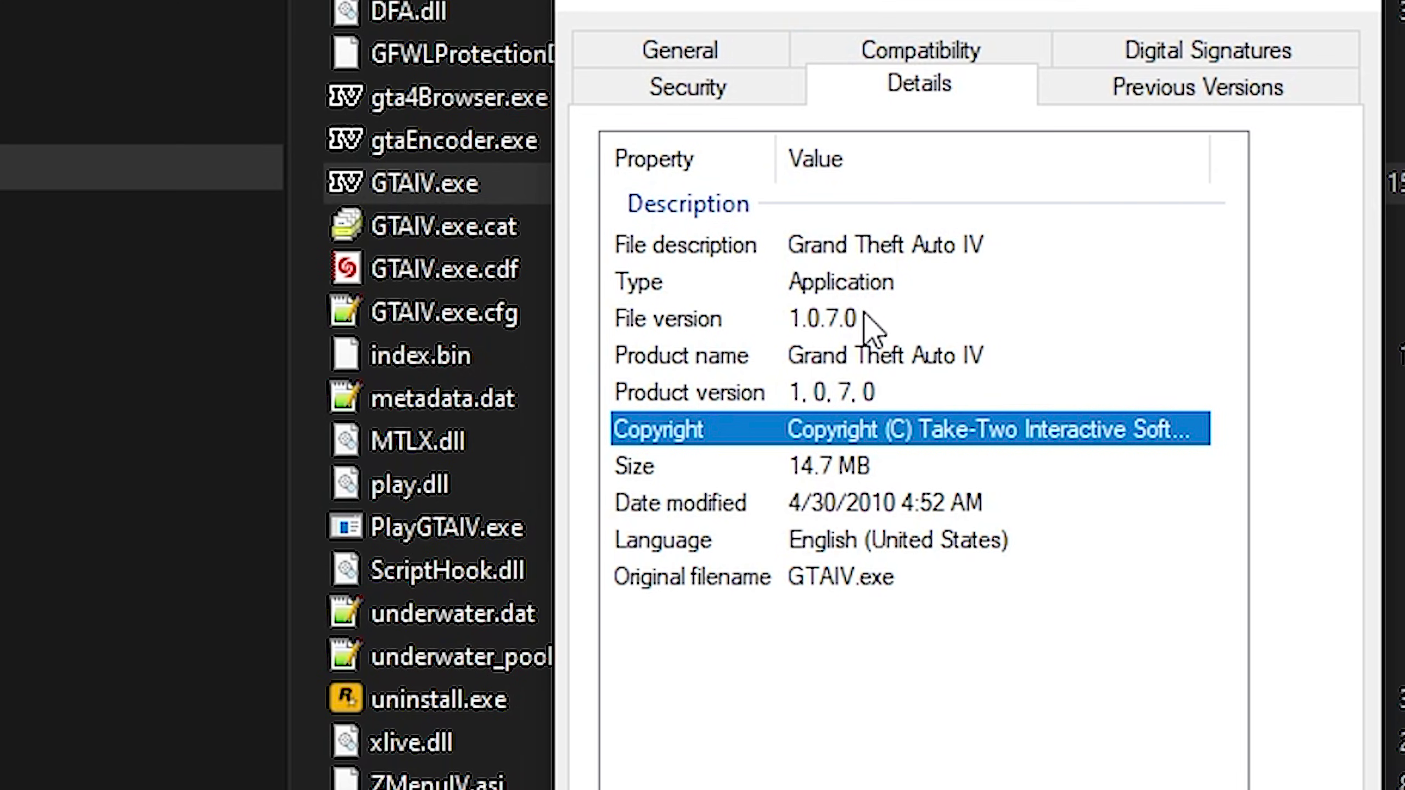
click(865, 315)
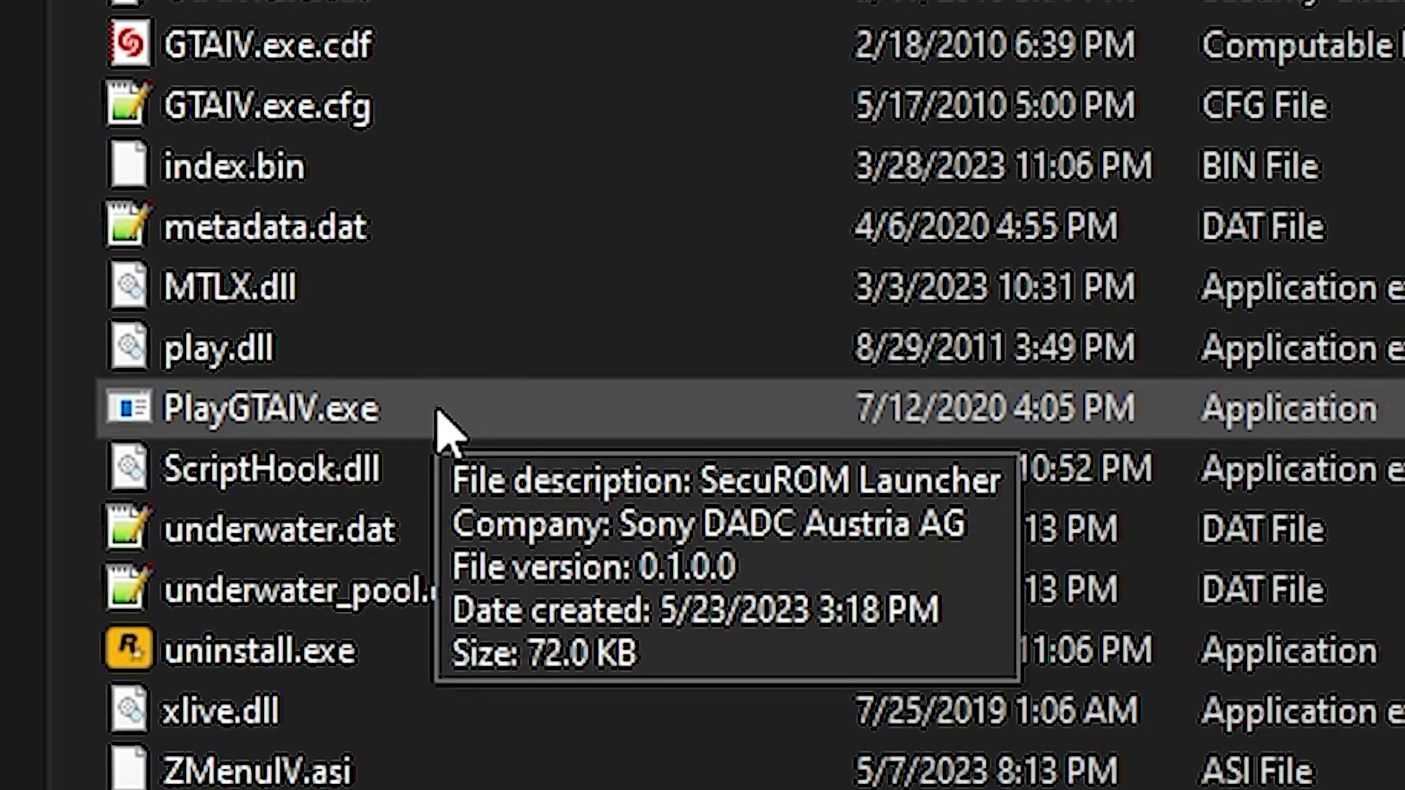
Run the game through PlayGTAIV.exe and browse the main categories of the in-game Zolika menu
click(437, 413)
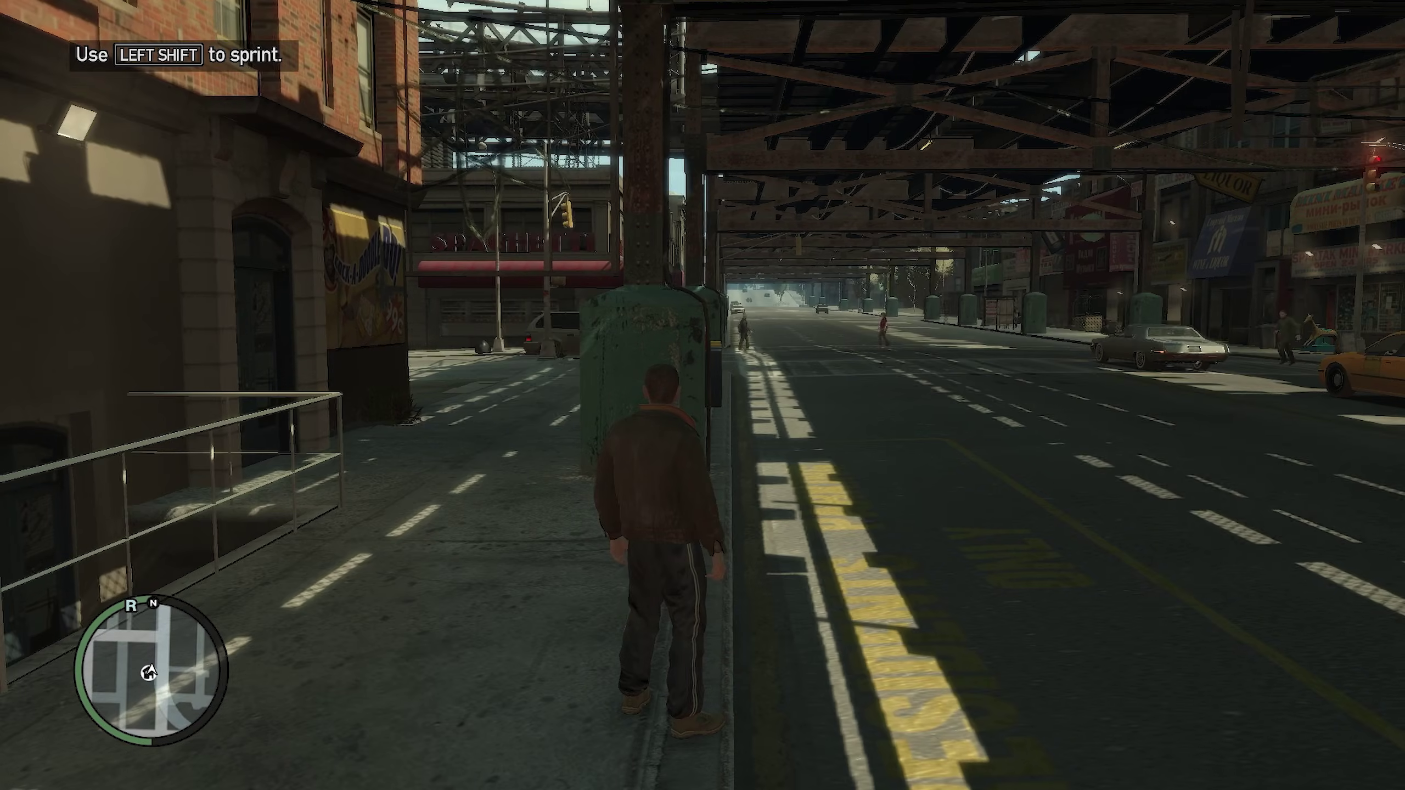
key(F4)
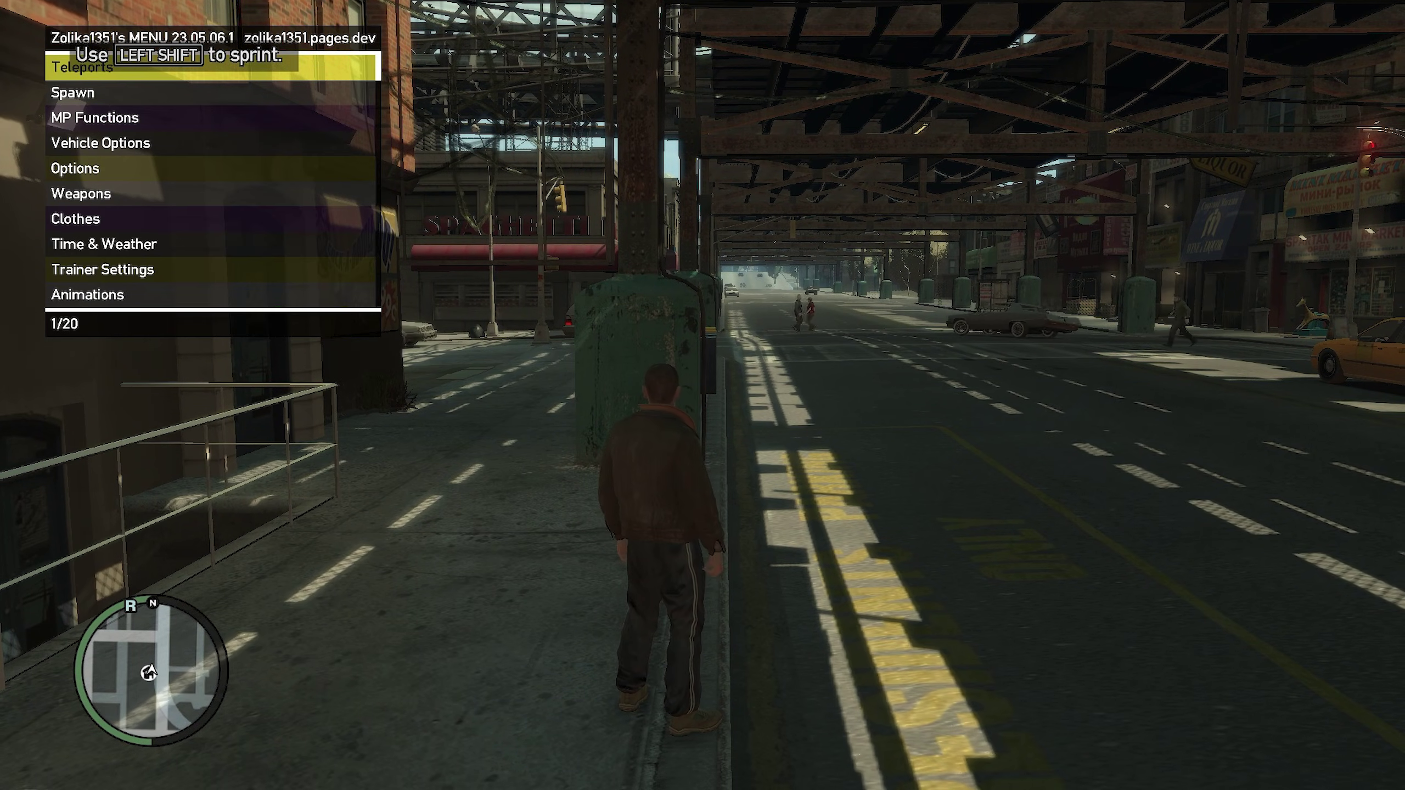
key(Down)
key(Down)
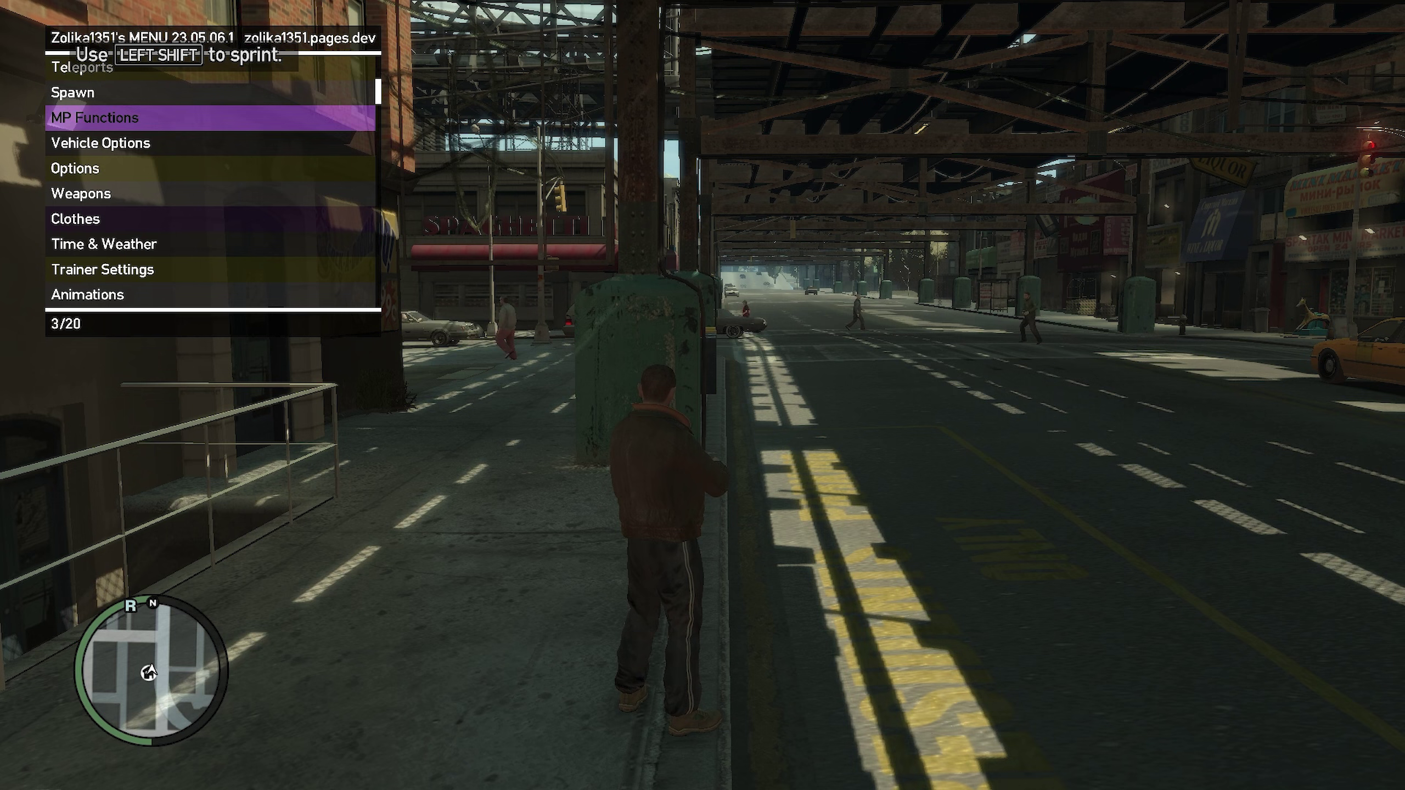
key(Down)
key(Down)
key(Down)
key(Up)
key(Up)
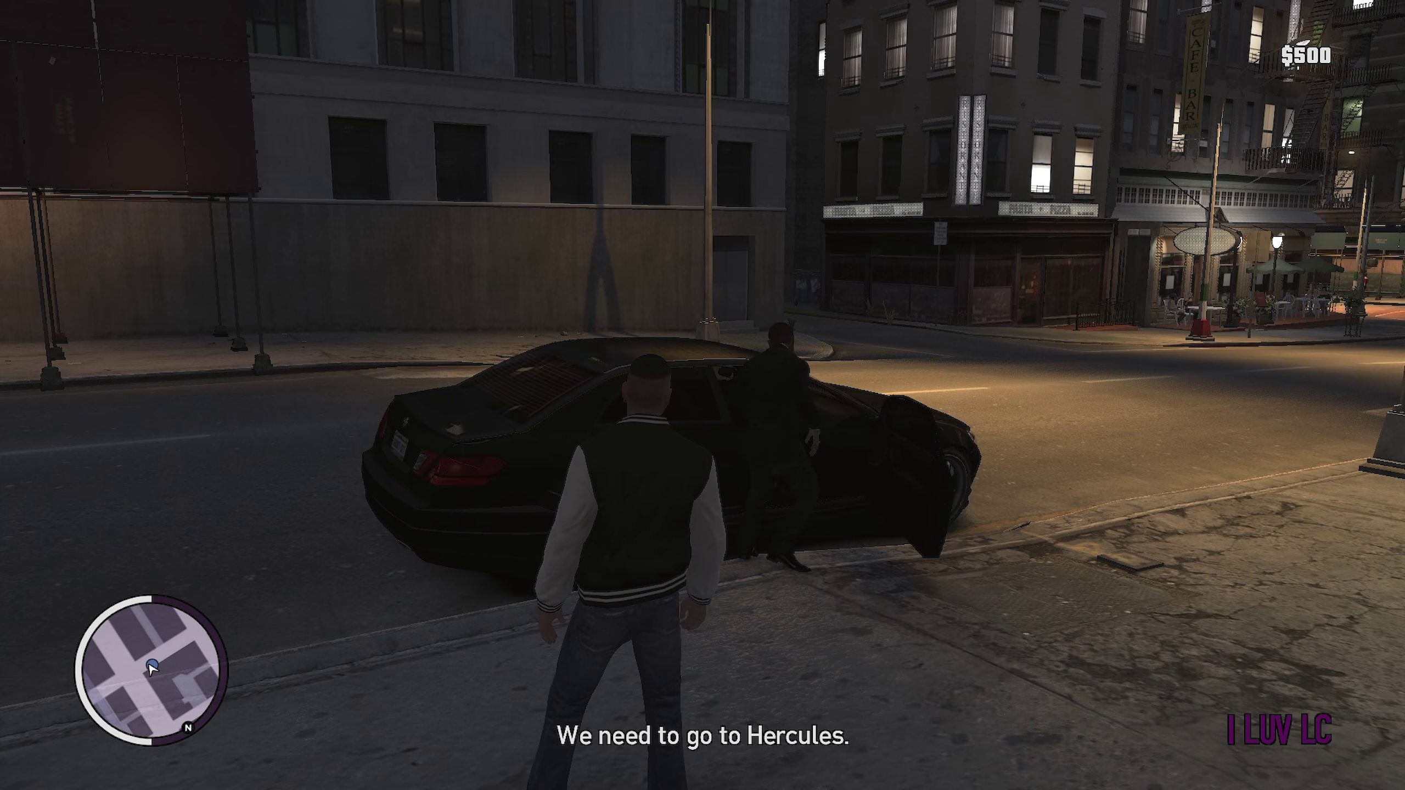
key(w)
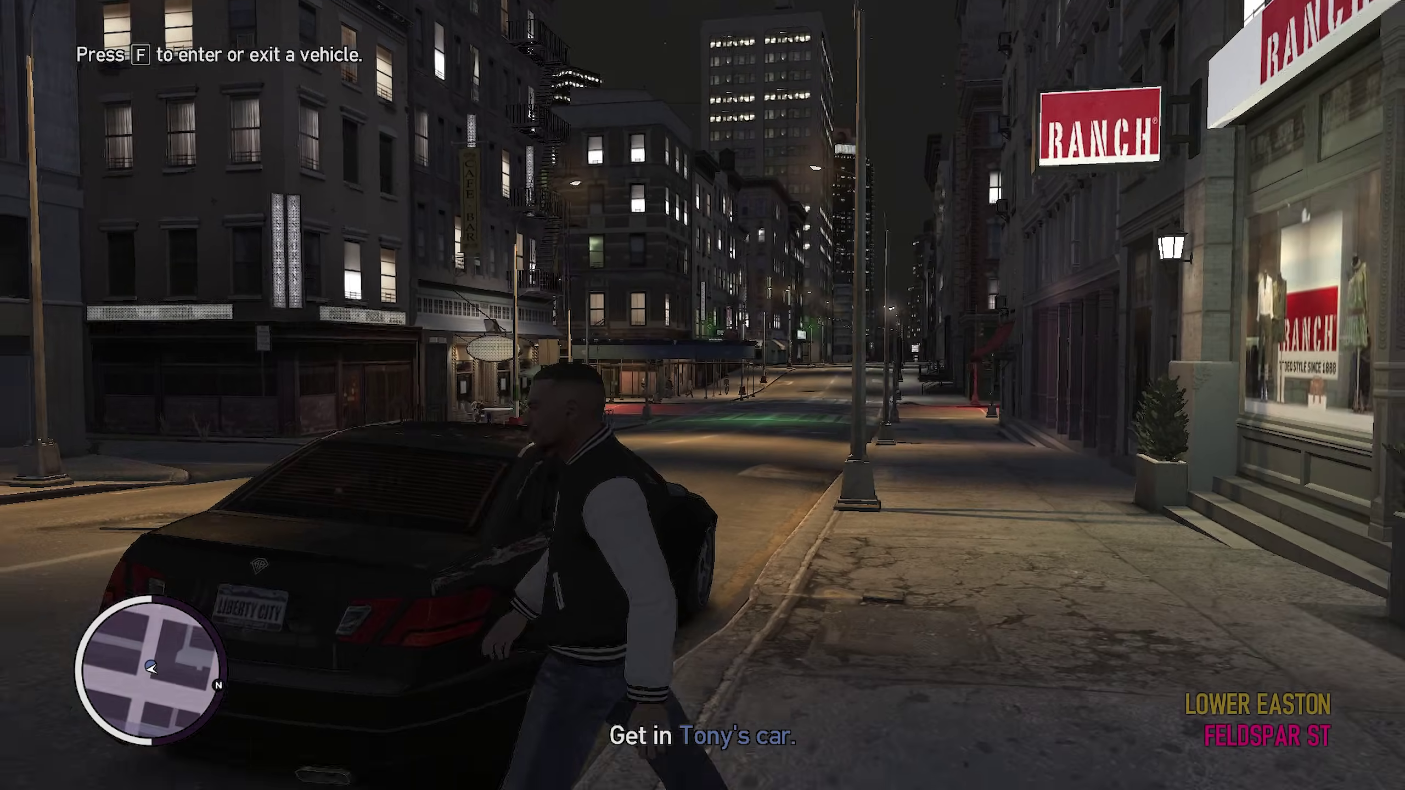
key(w)
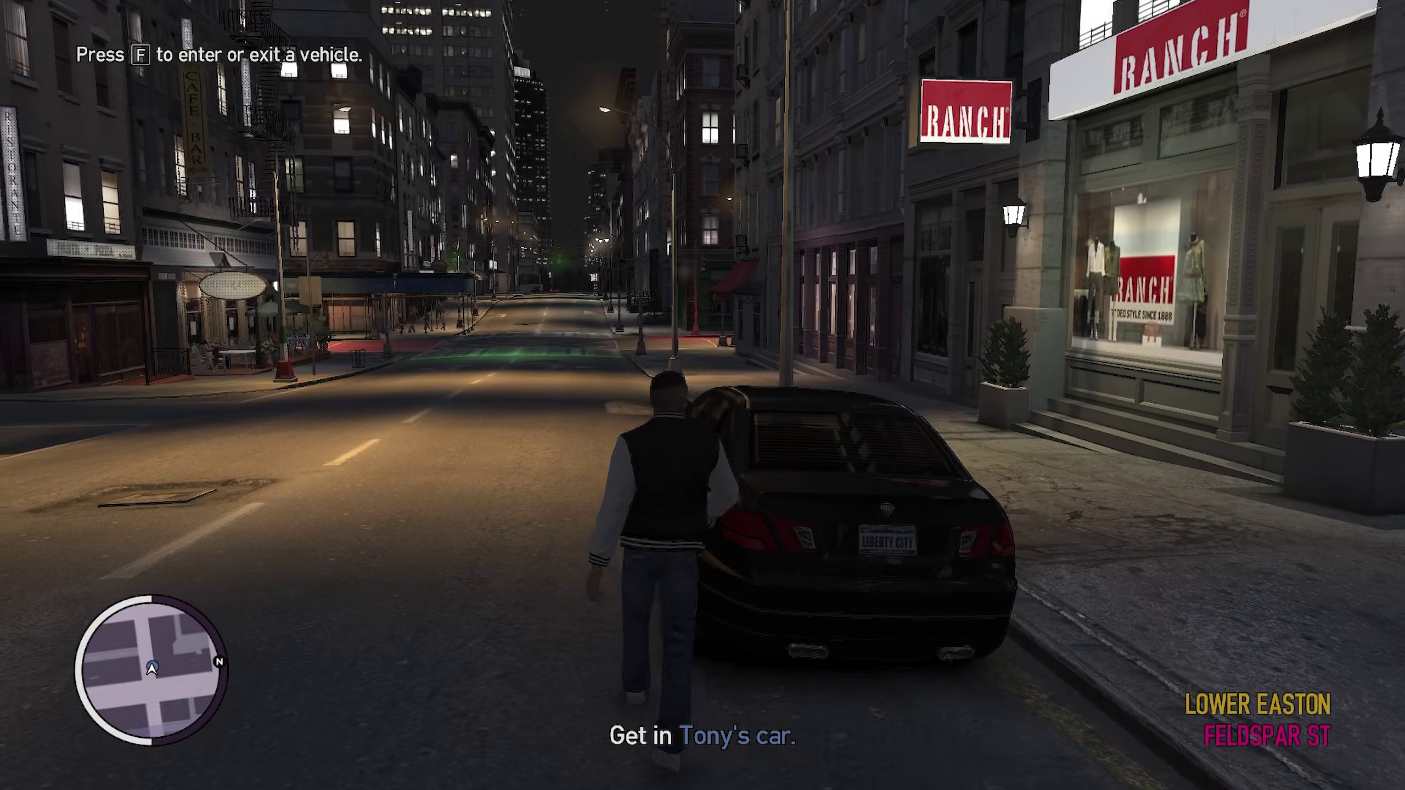
key(w)
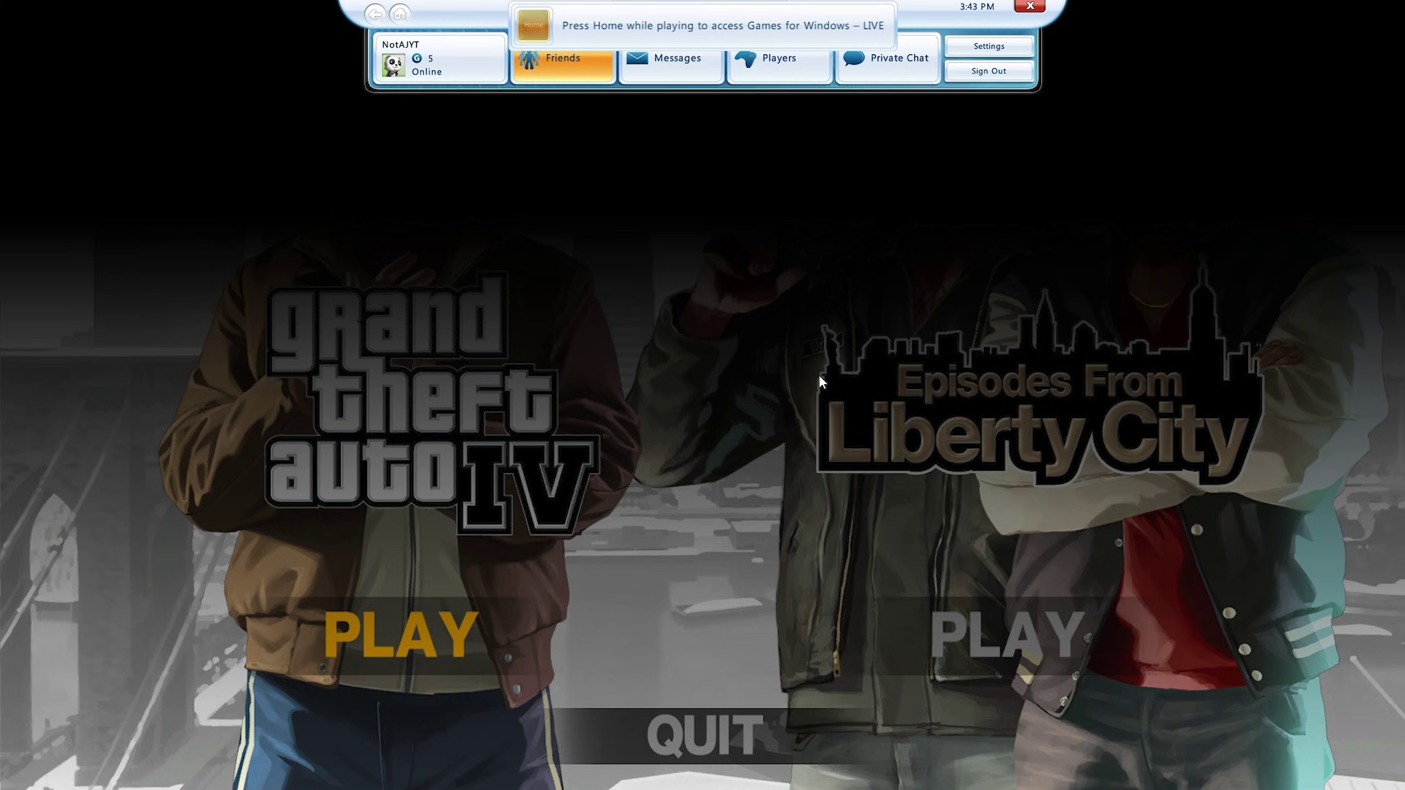
Close the Games for Windows LIVE overlay and open the Player Match network choices on the in-game phone
click(1031, 6)
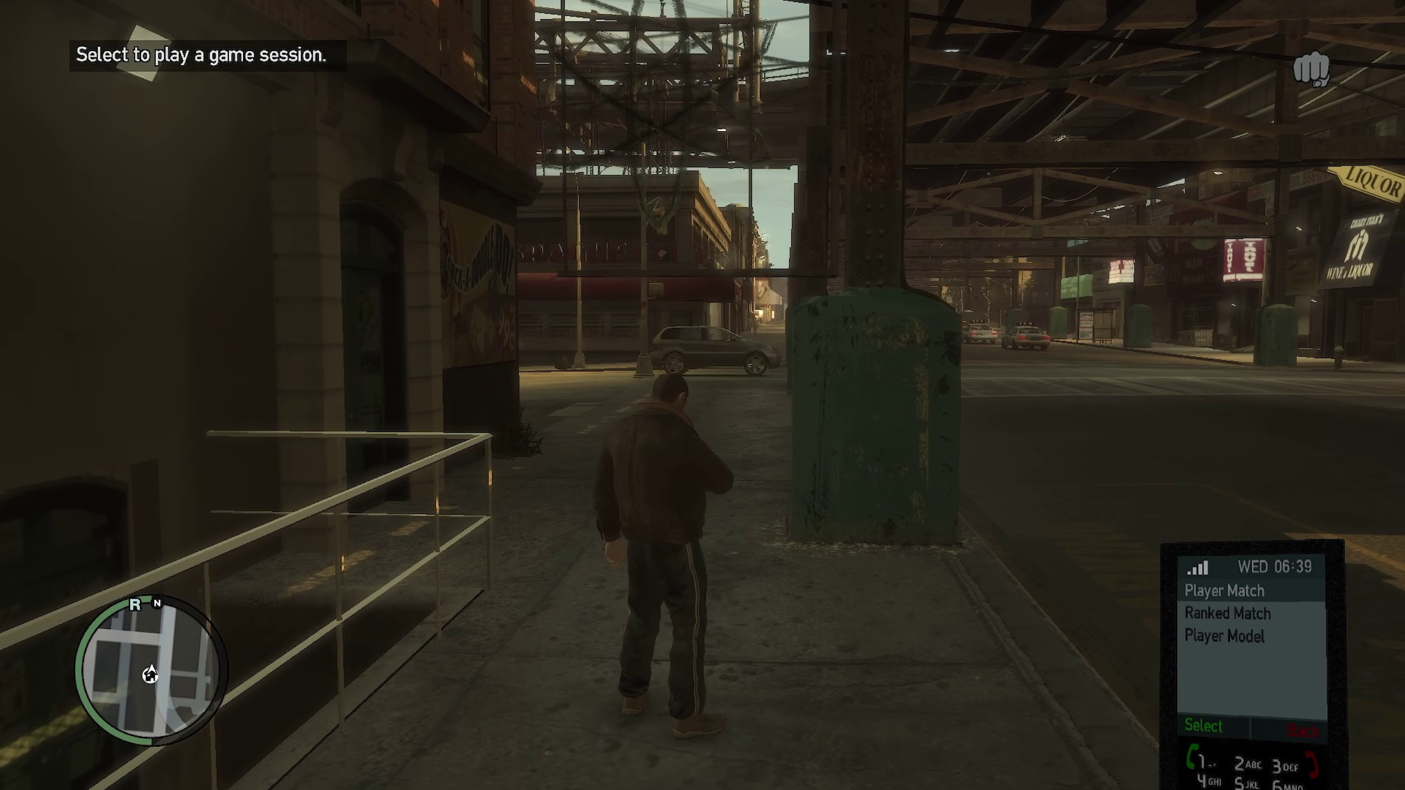
key(Return)
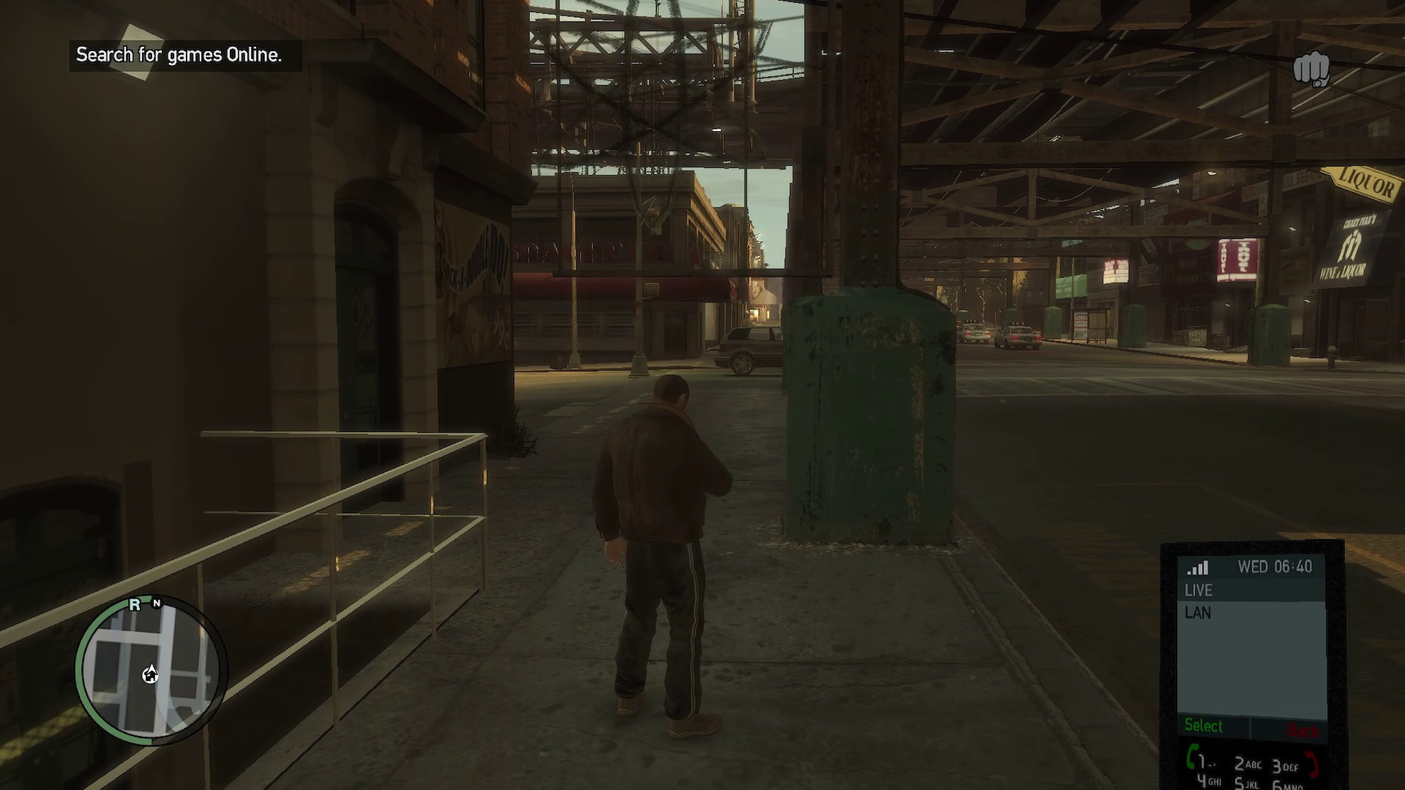
key(BackSpace)
key(Return)
key(Down)
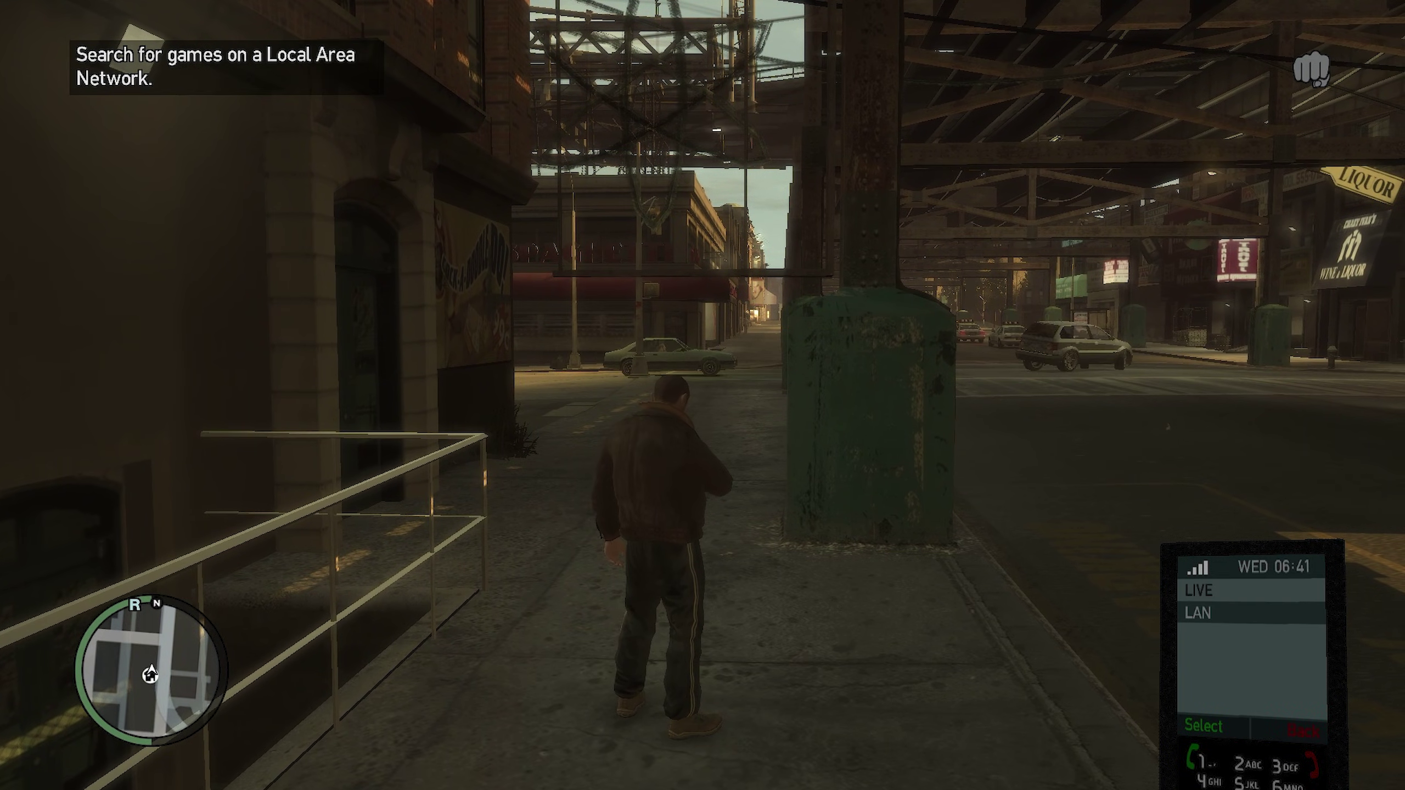
Choose the network for the player match and create a match with the last game mode in the list
key(Return)
key(Down)
key(Down)
key(Up)
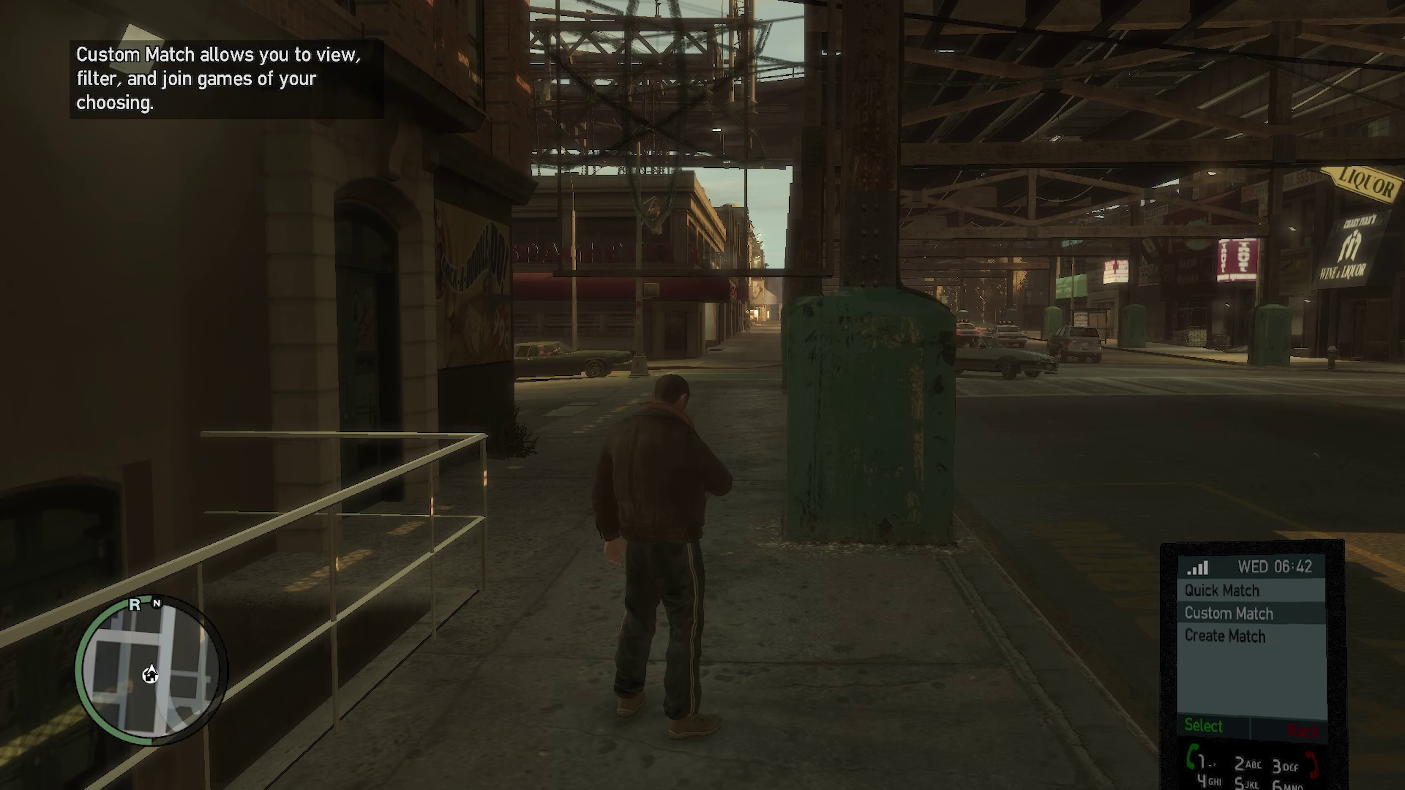
key(Down)
key(Return)
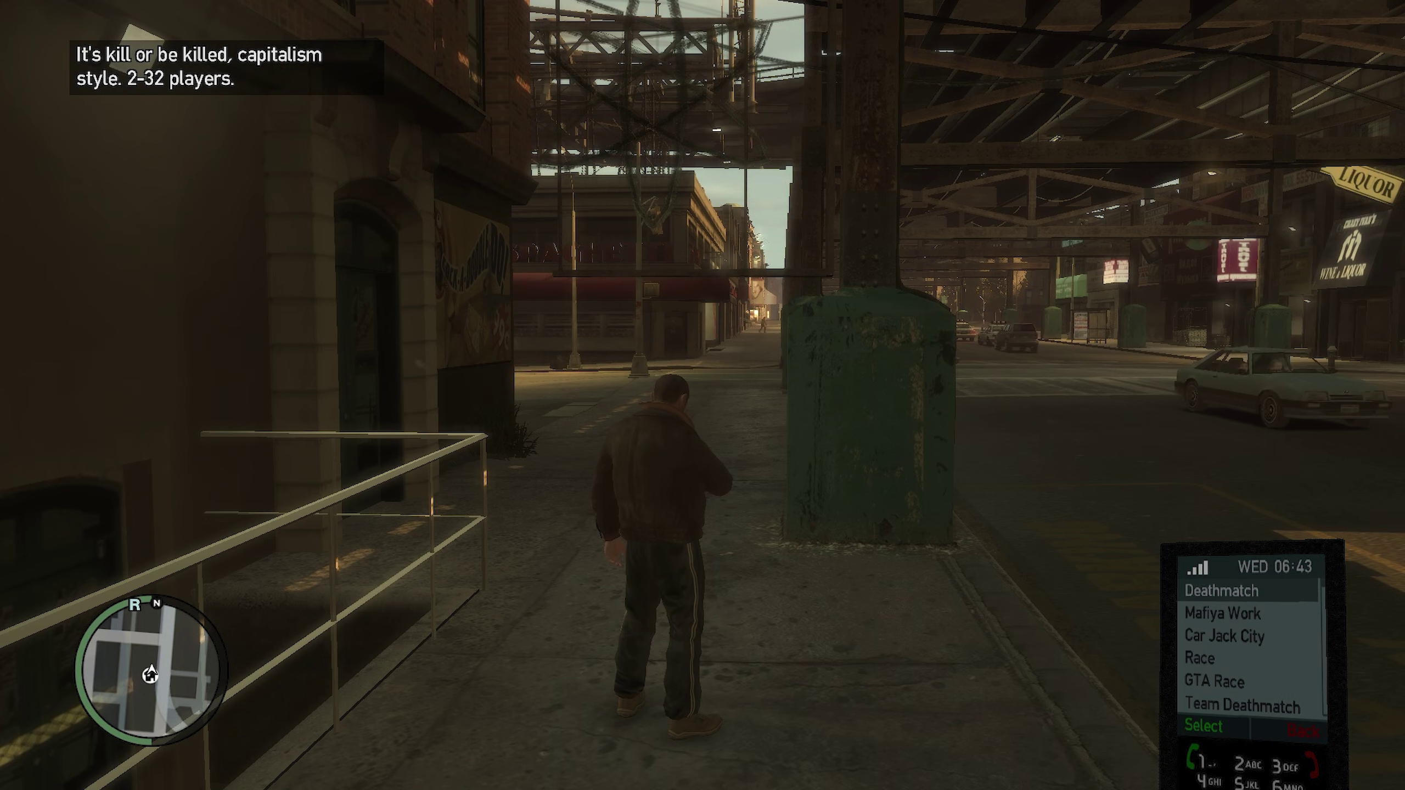
key(Up)
key(Return)
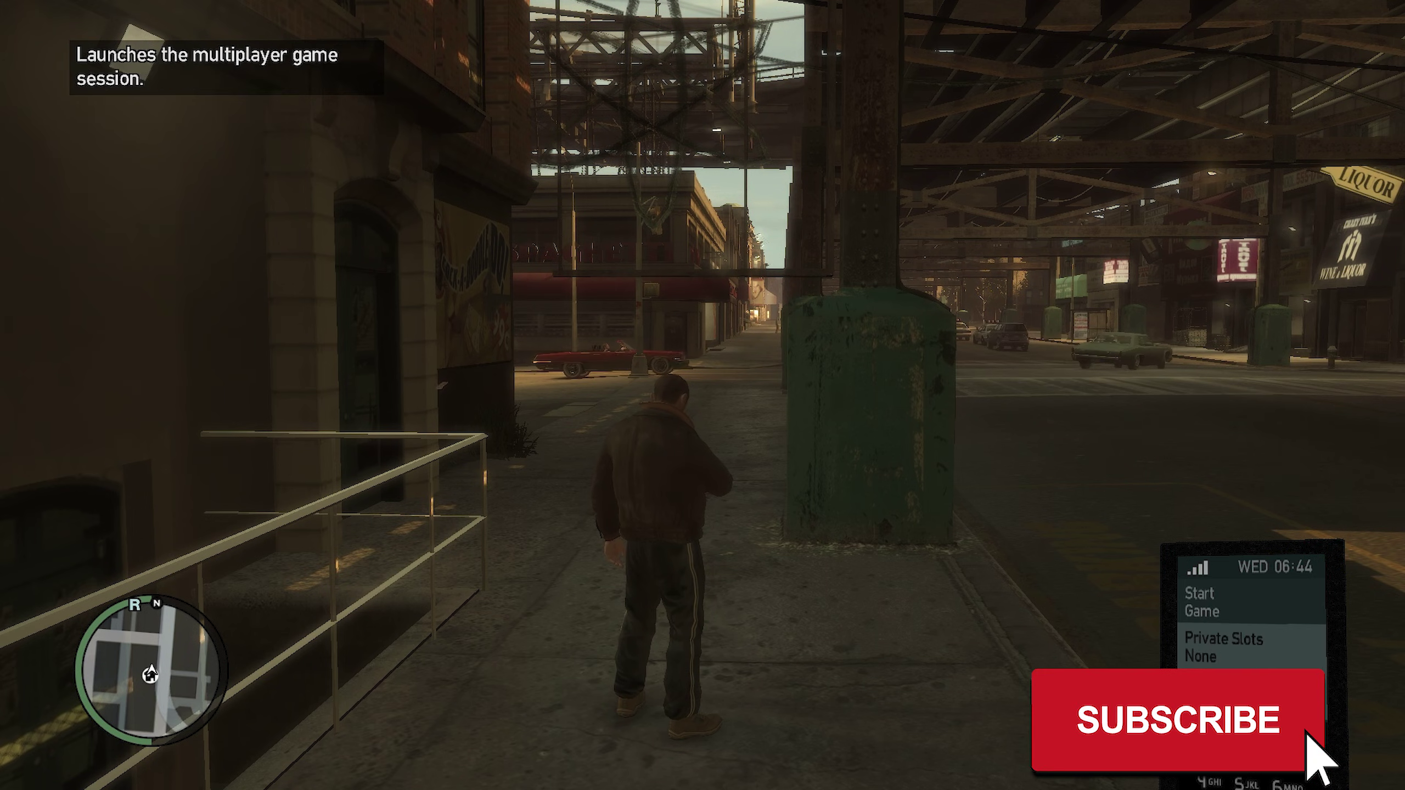
Start the multiplayer game session from the phone and confirm leaving the single-player game
key(Down)
key(Up)
key(Return)
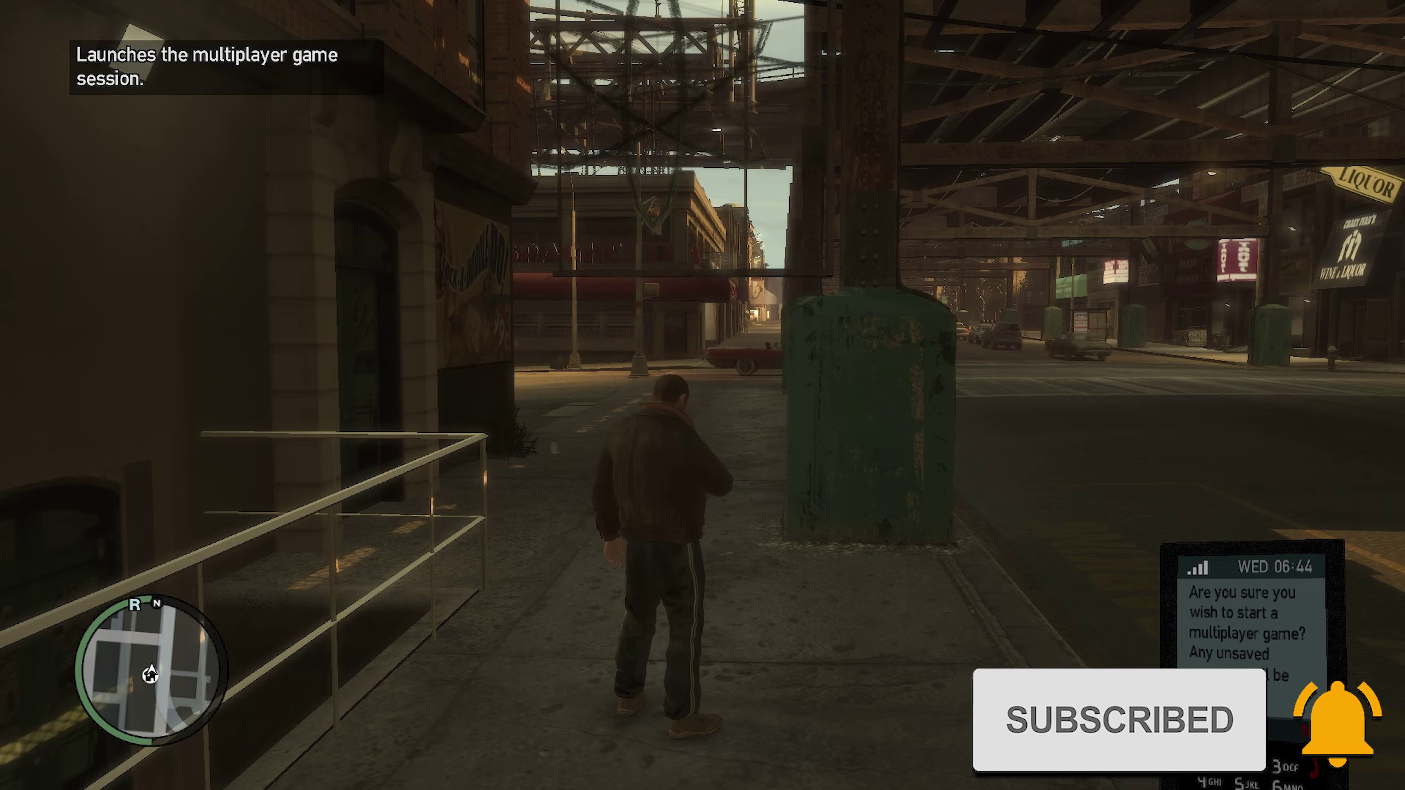
key(Return)
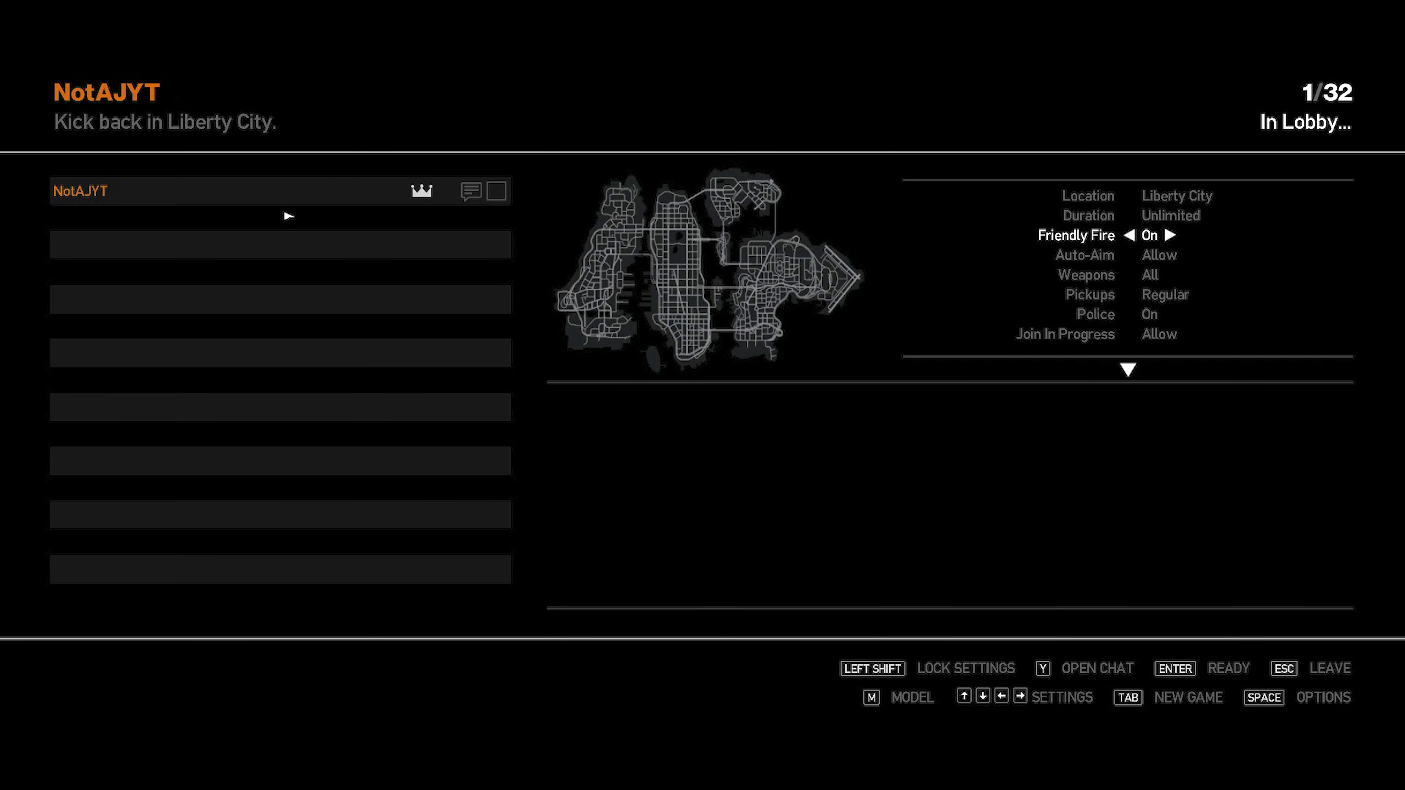
Look through the match settings in the multiplayer lobby, moving down from Friendly Fire
key(Down)
key(Down)
key(Down)
key(Down)
key(Down)
key(Down)
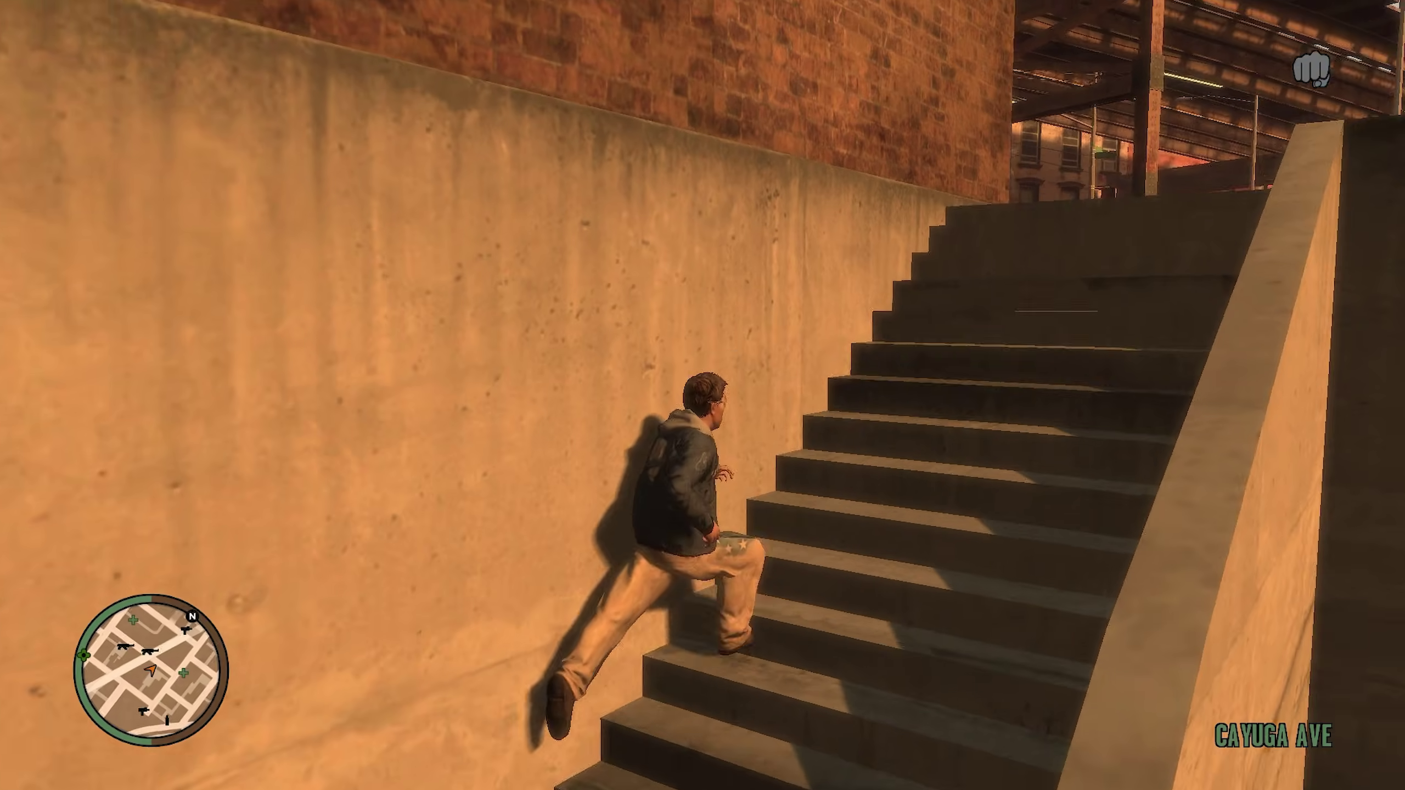
key(w)
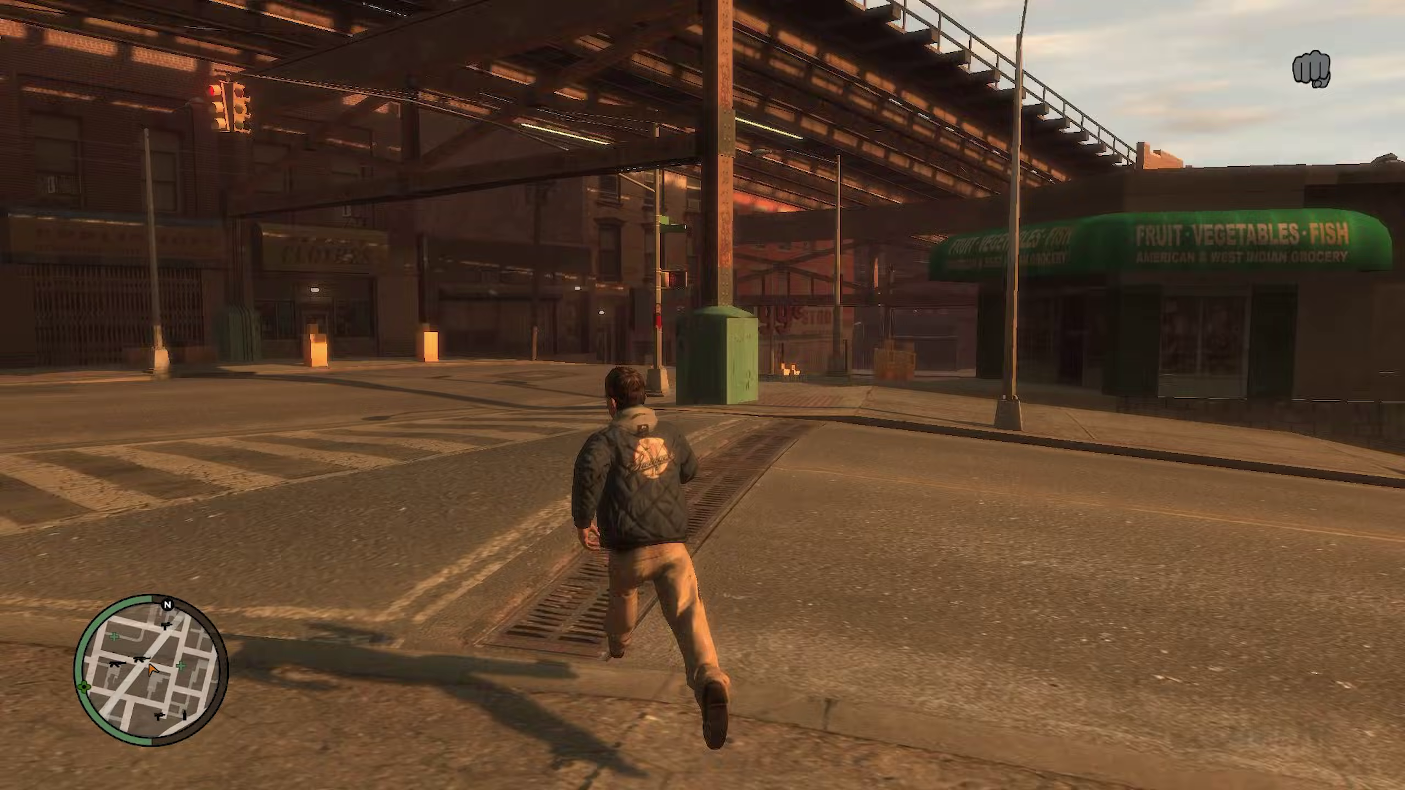
key(w)
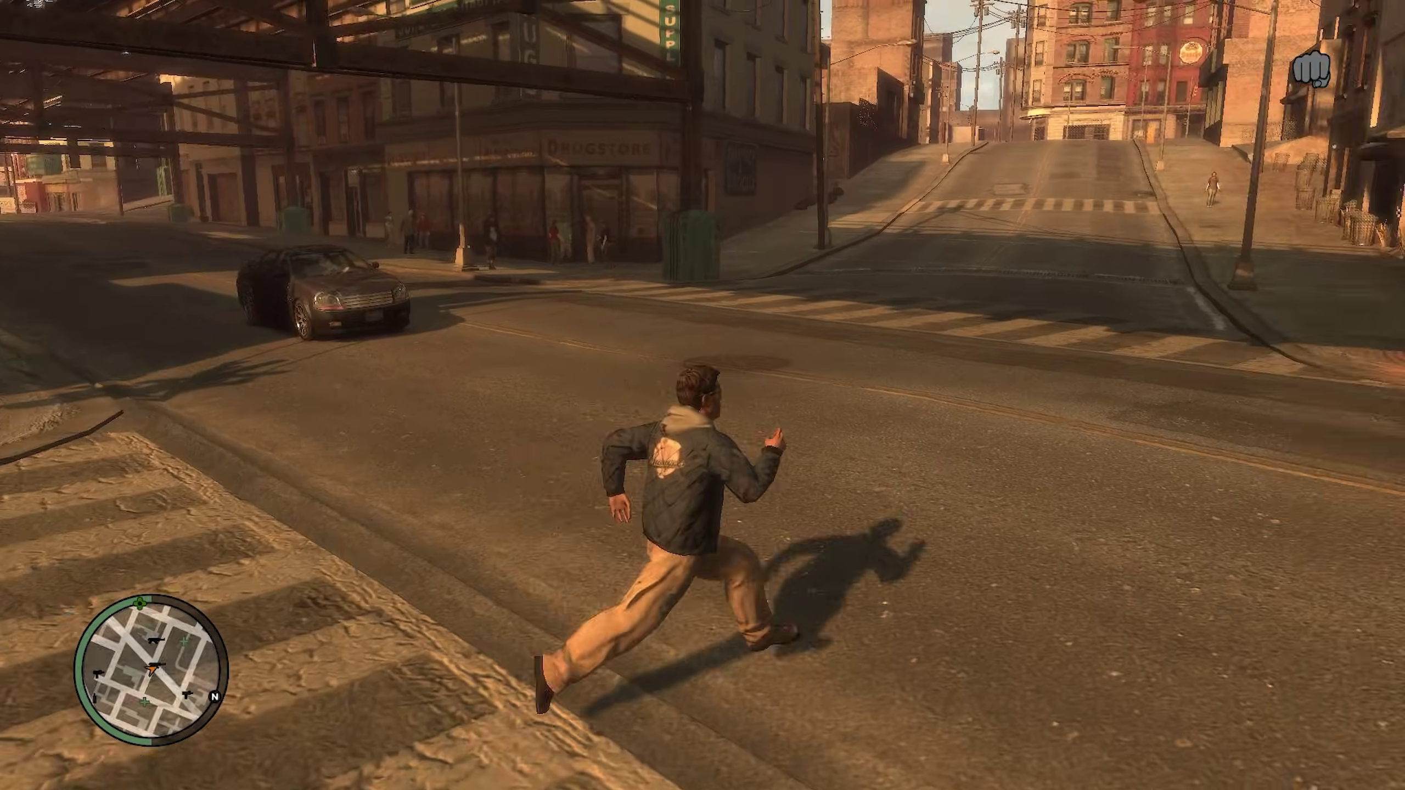